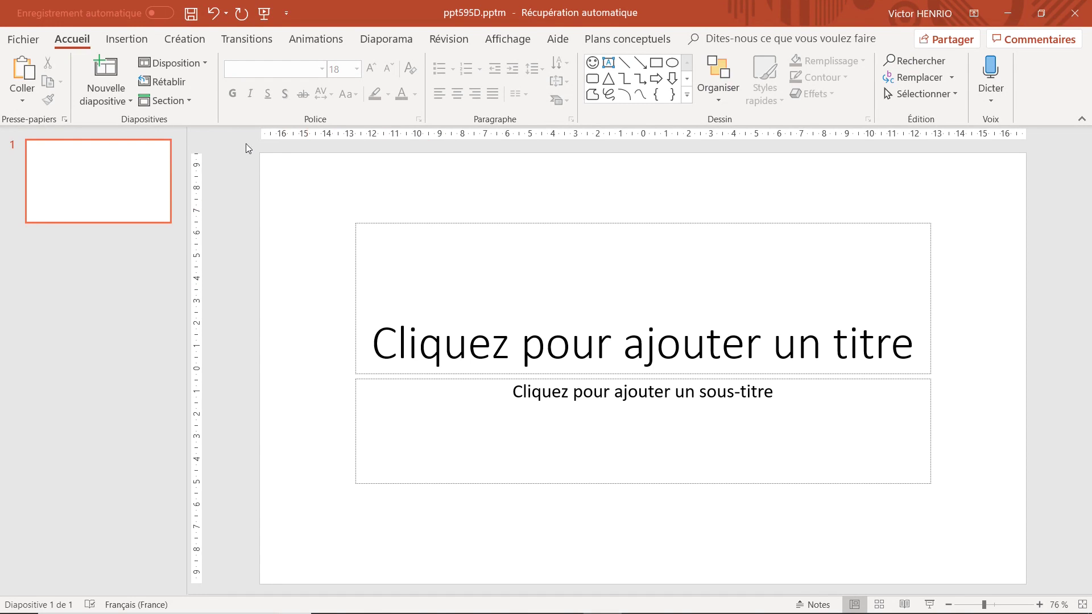
Apply the Vide blank layout to the title slide from the Disposition gallery
click(180, 62)
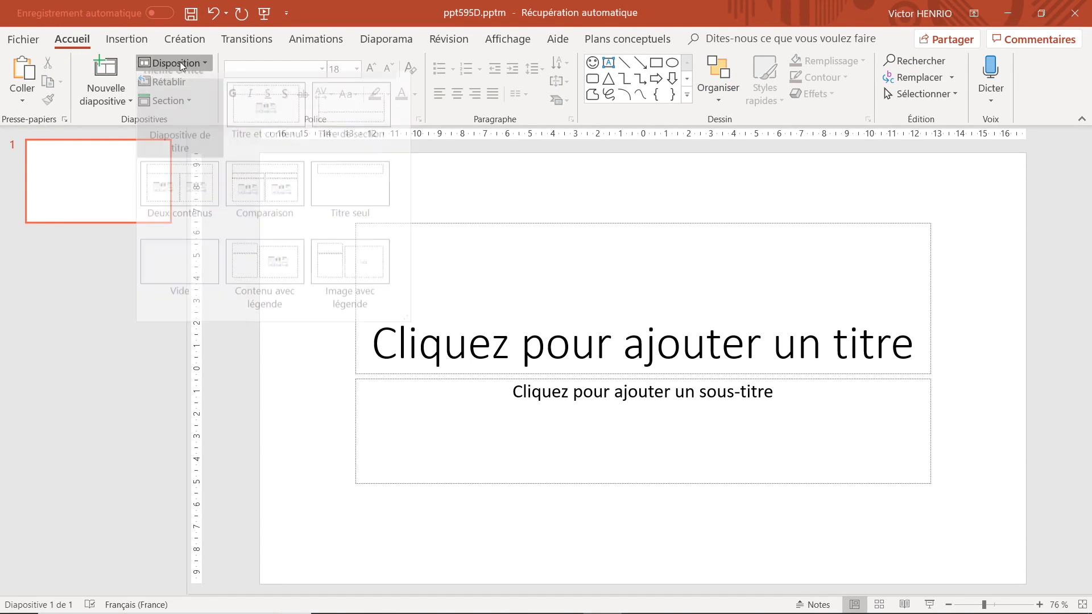
click(174, 264)
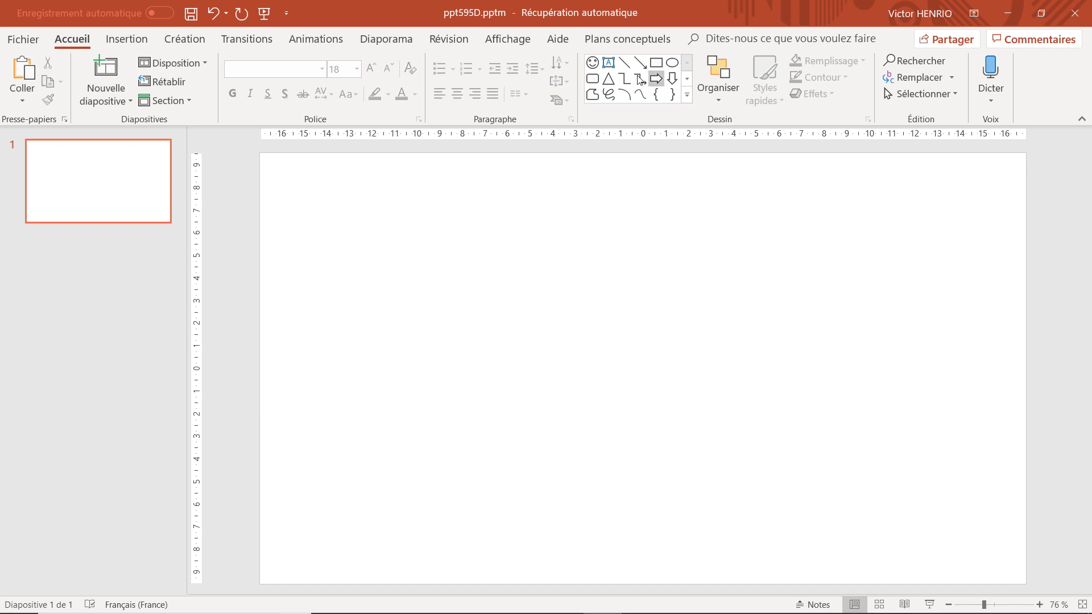
Draw a rounded rectangle on the slide and nudge it up and left
click(592, 78)
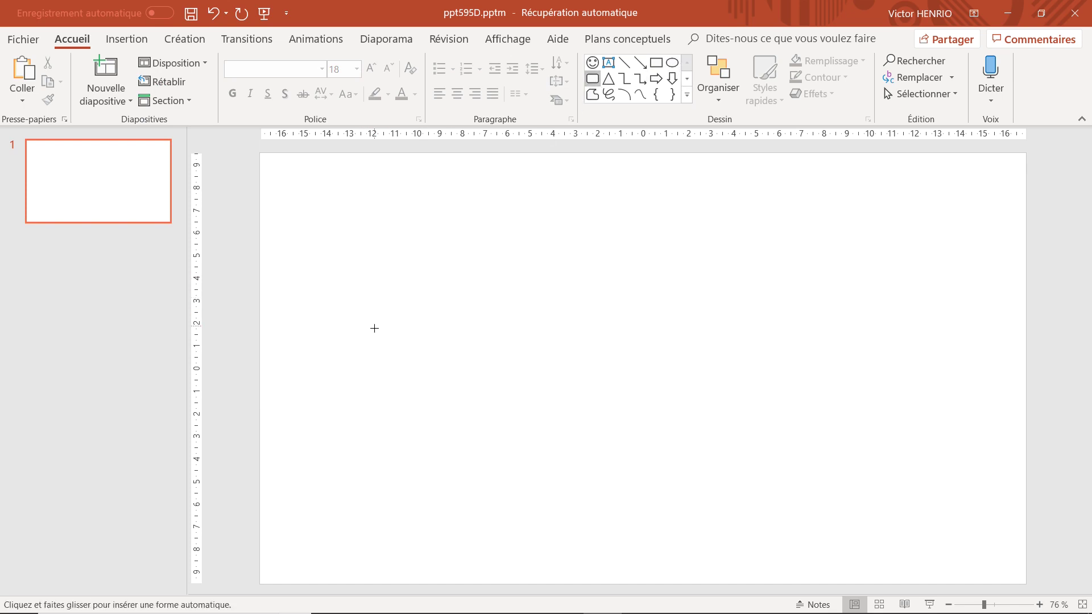
drag(367, 310, 543, 401)
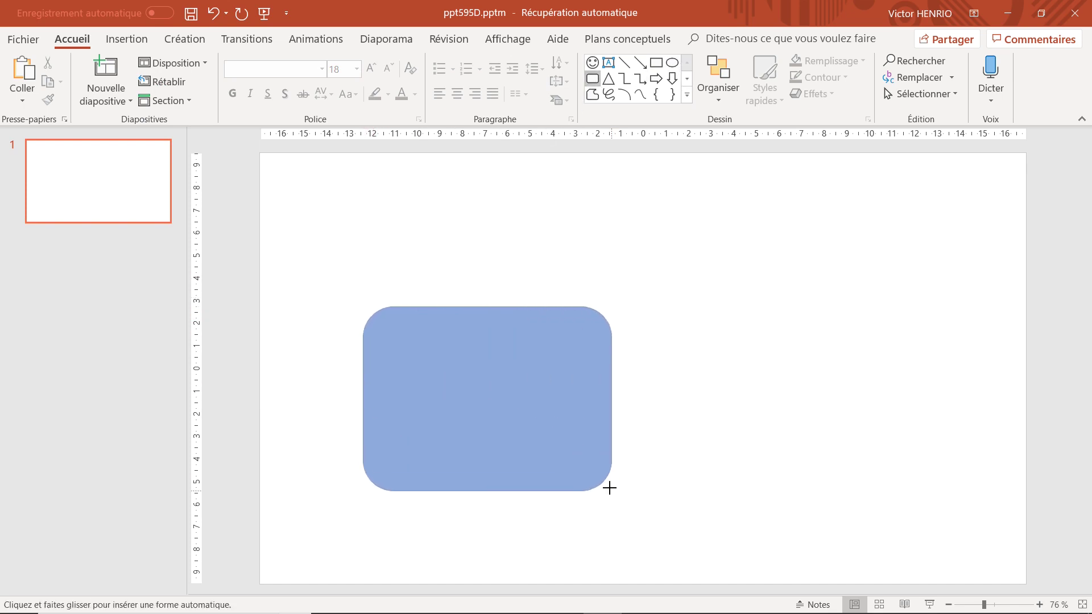
drag(471, 347, 444, 334)
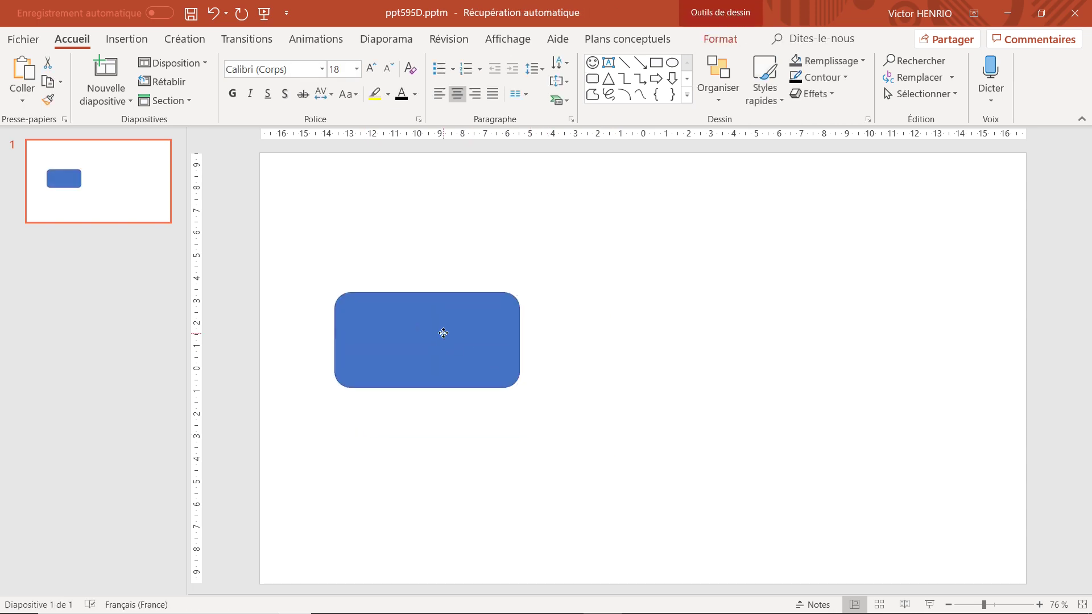
Give the rounded rectangle a white fill and a black outline
right_click(447, 340)
click(505, 180)
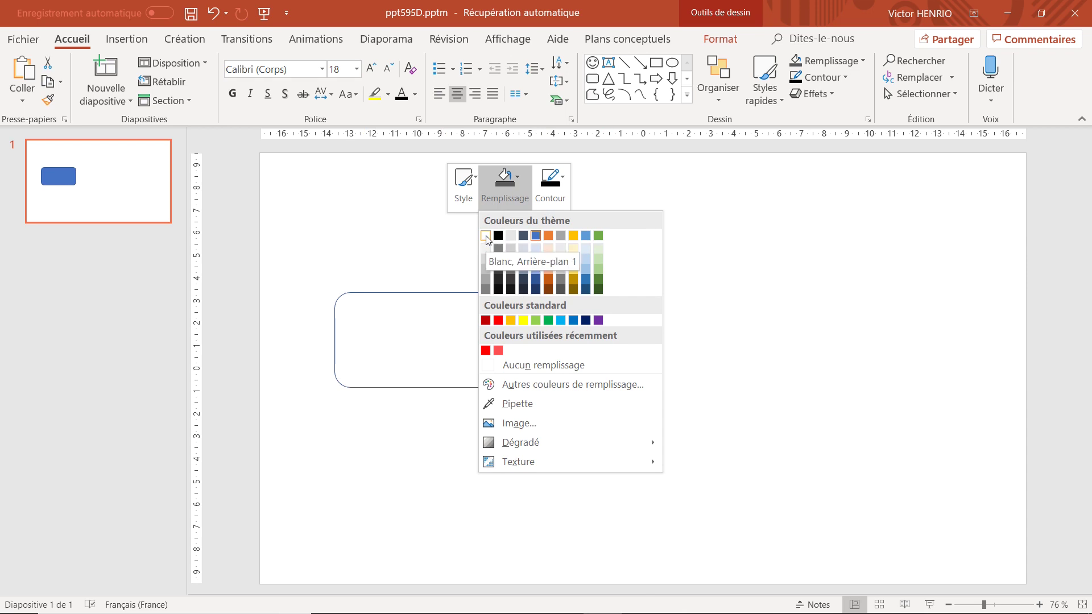
click(485, 236)
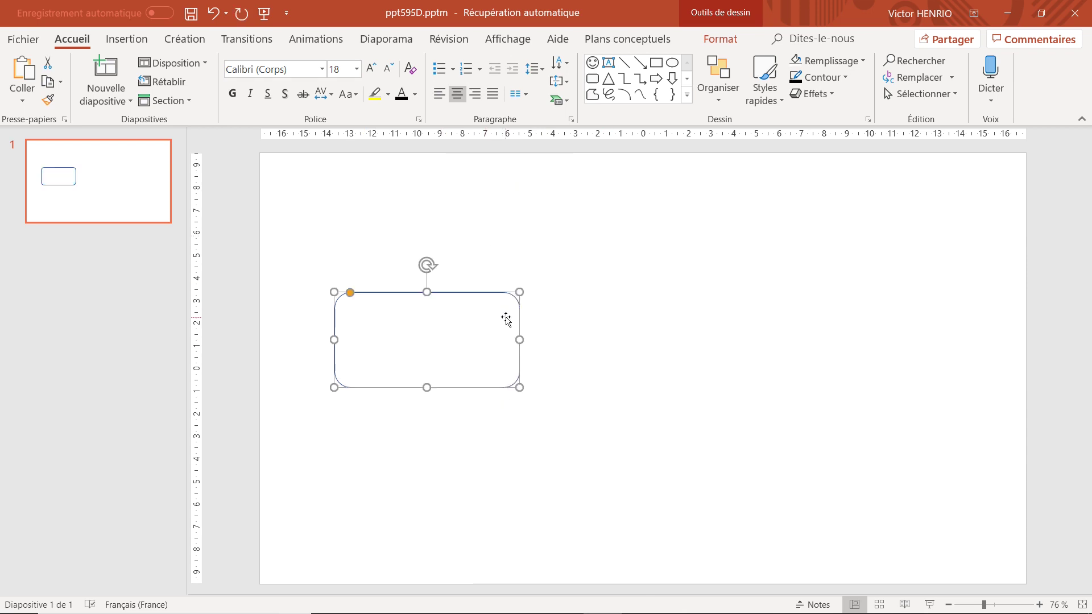
right_click(446, 220)
click(550, 181)
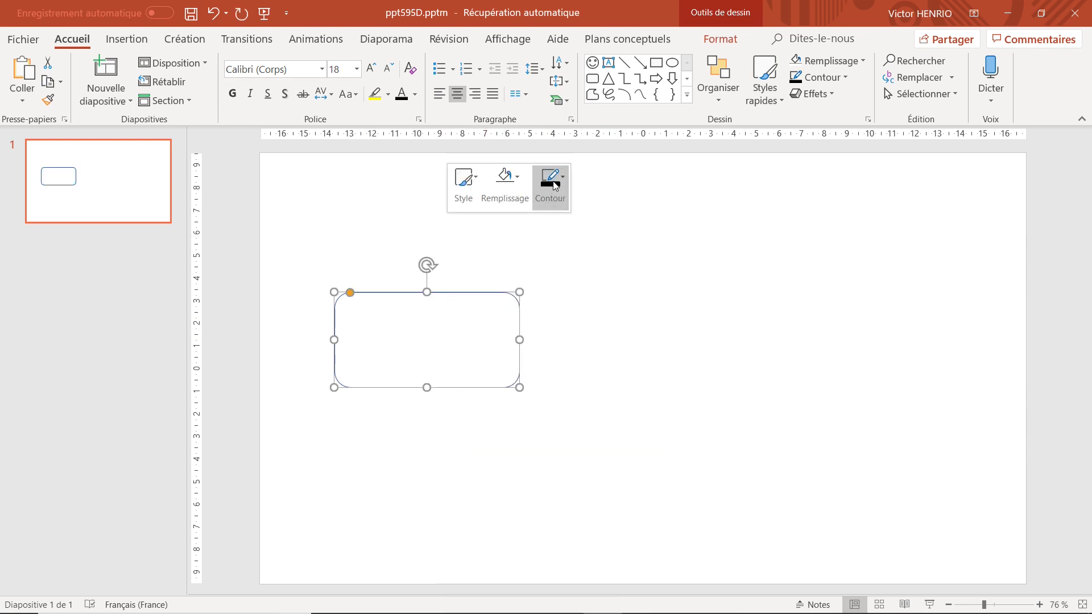
click(552, 236)
click(558, 326)
Duplicate the rectangle with copy and paste
click(467, 337)
key(ctrl+c)
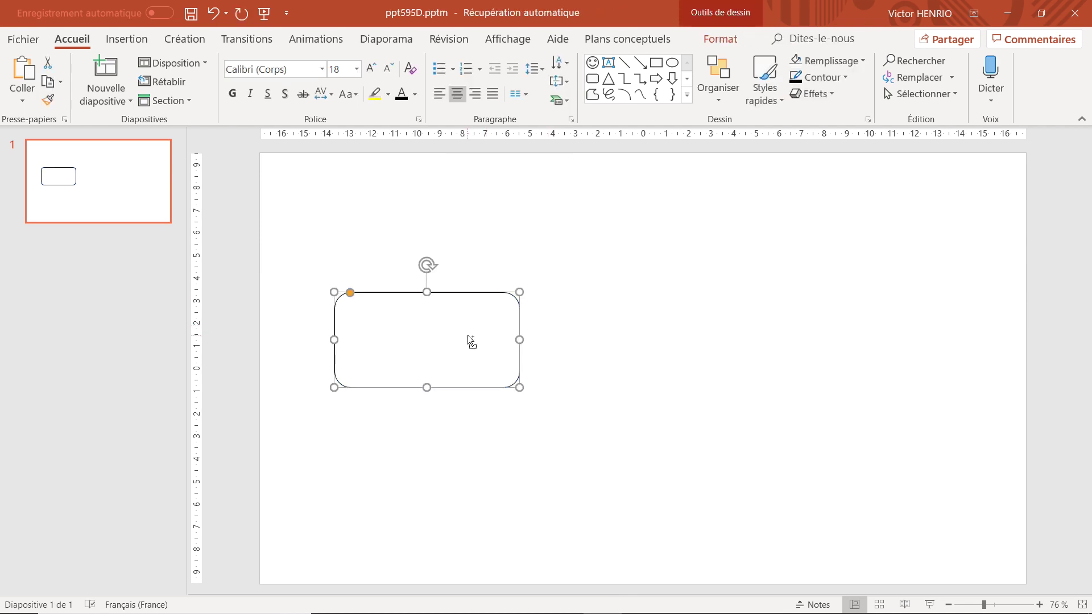
key(ctrl+v)
Drag the copy to the right and align the boxes into an evenly spaced row of three
drag(466, 335, 849, 336)
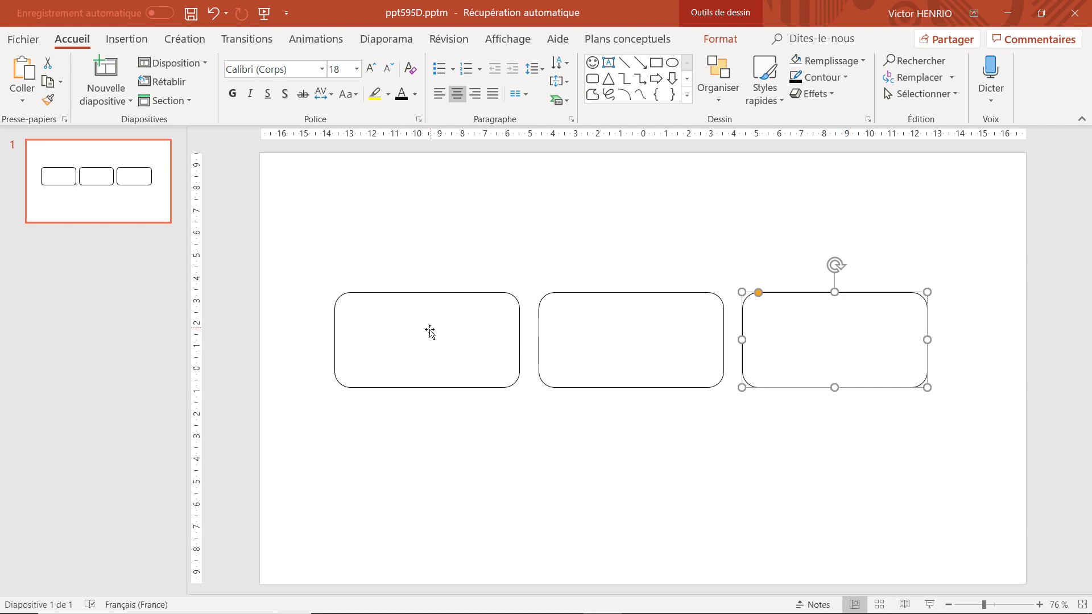
drag(383, 336, 385, 339)
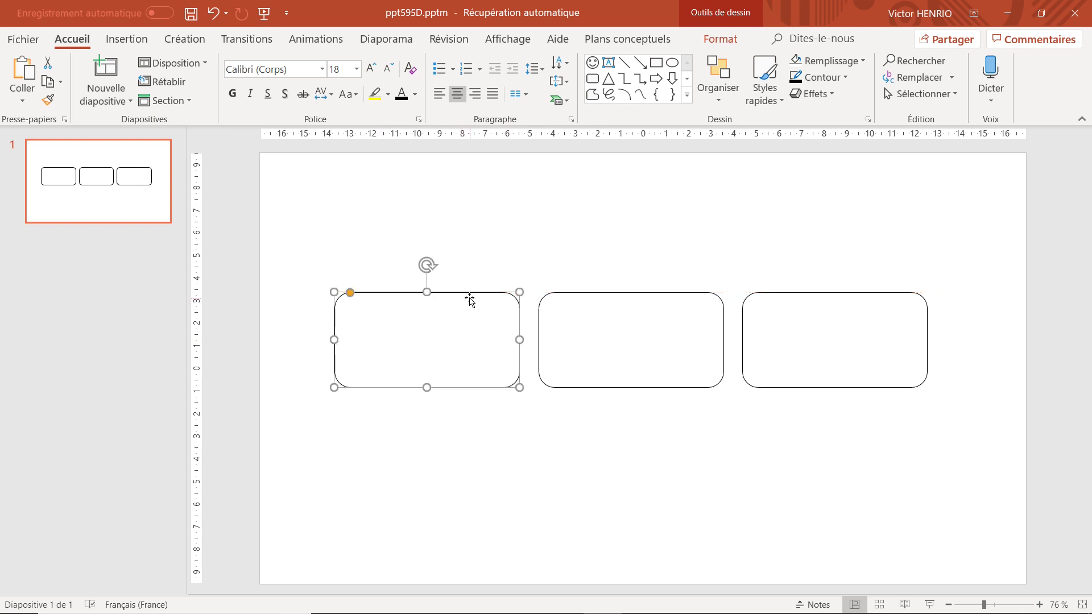
Draw an arrow connector from the first box to the second box
click(640, 62)
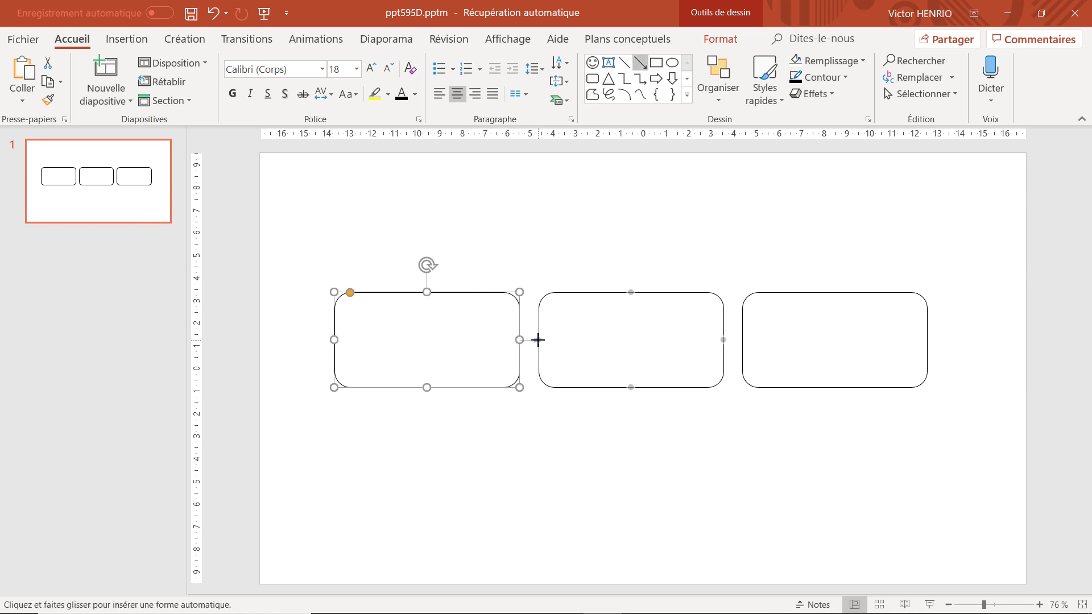
drag(519, 340, 539, 340)
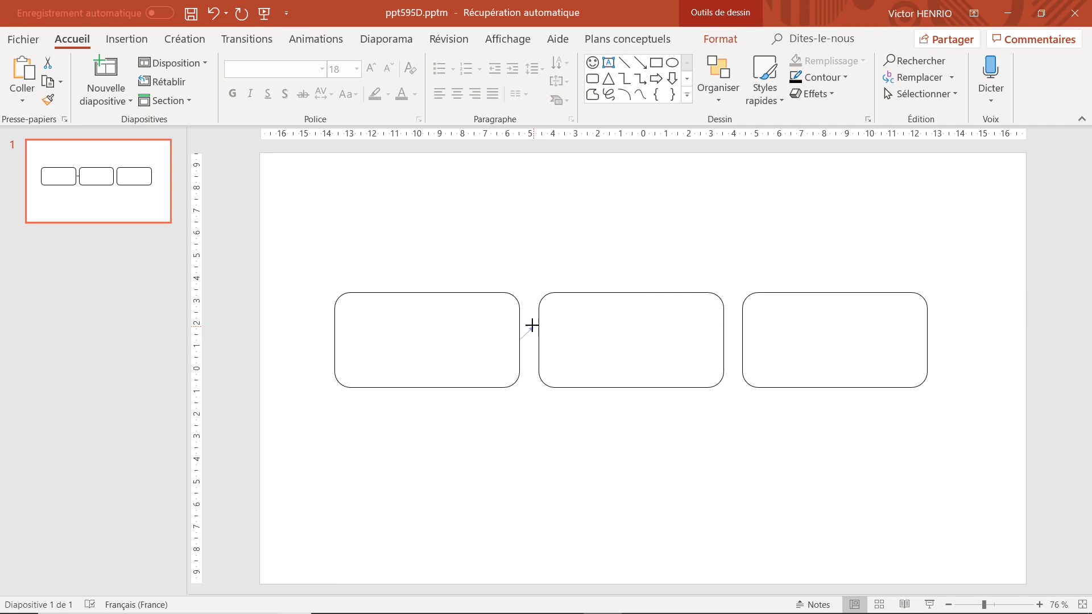
drag(519, 340, 539, 340)
mouse_move(625, 327)
mouse_down()
mouse_move(655, 257)
mouse_move(592, 202)
mouse_move(619, 339)
mouse_up()
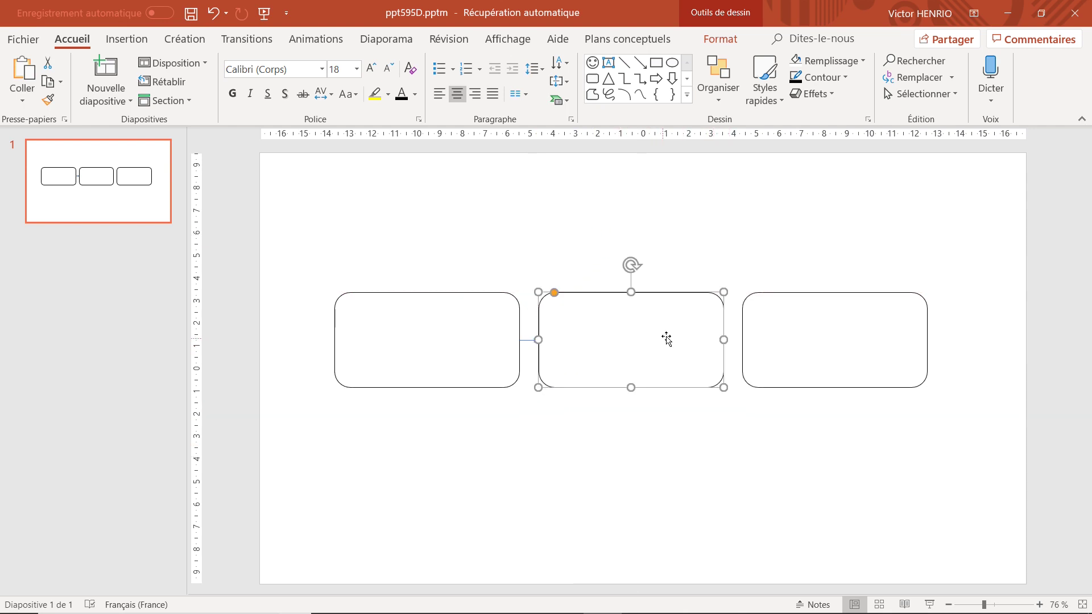
Copy the arrow and attach it between the second and third boxes
click(520, 339)
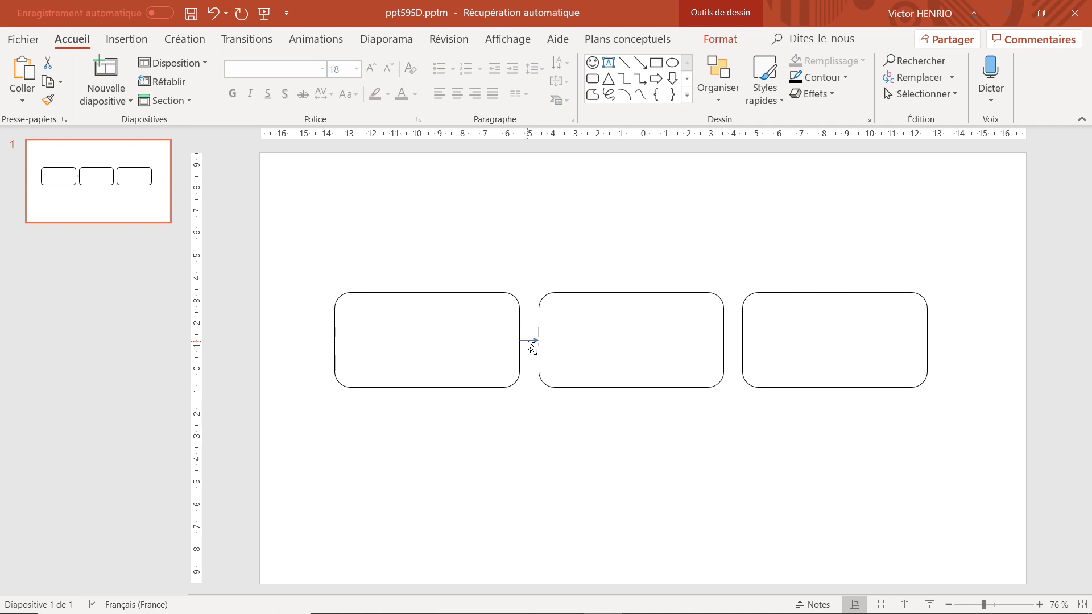
drag(535, 343, 562, 345)
click(733, 336)
drag(724, 339, 743, 340)
Set the outline colour of both arrow connectors to black
click(522, 341)
right_click(526, 341)
click(629, 373)
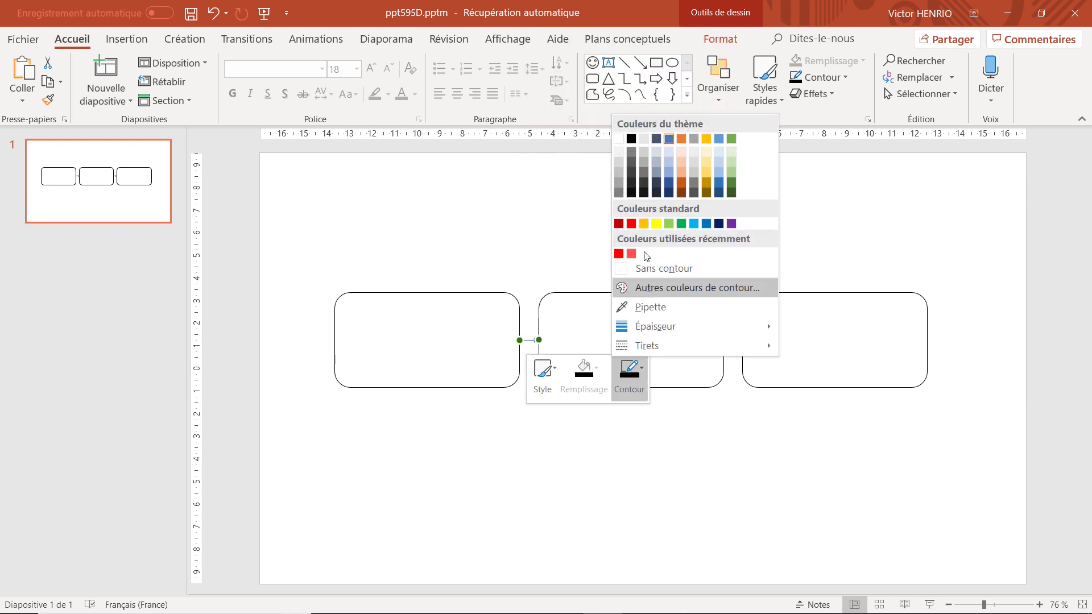
click(632, 139)
click(733, 340)
right_click(733, 340)
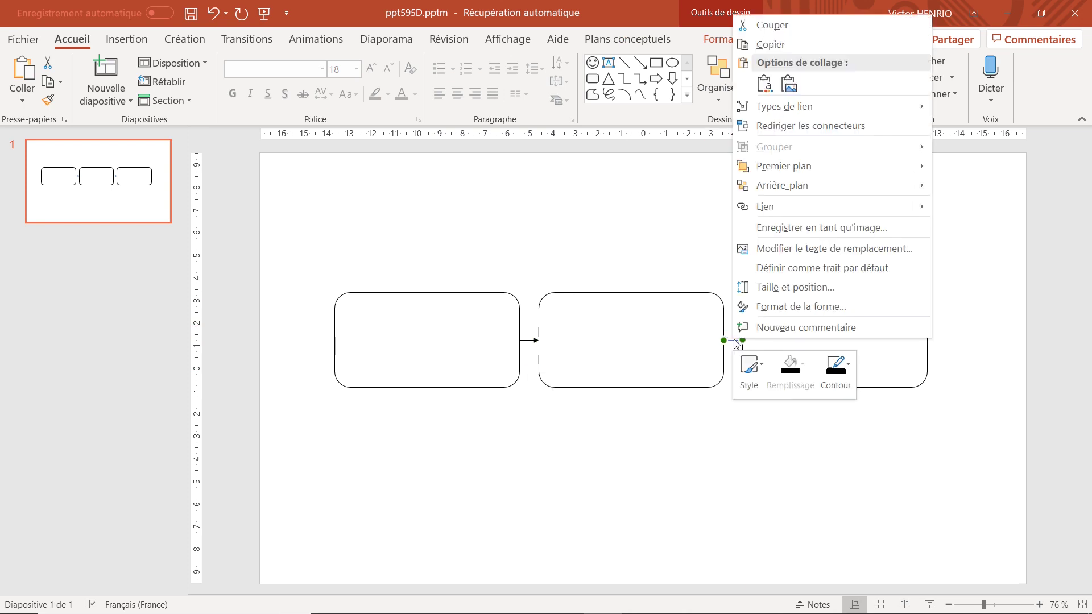
click(836, 369)
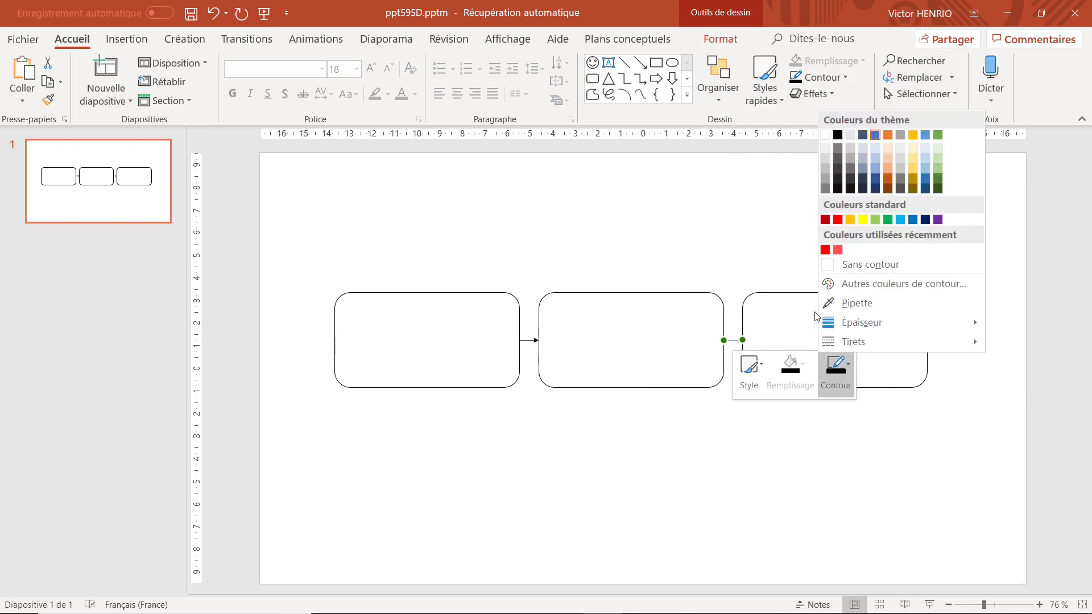
click(838, 135)
click(748, 236)
Fill the middle box light grey and the right box dark grey
right_click(560, 355)
click(666, 182)
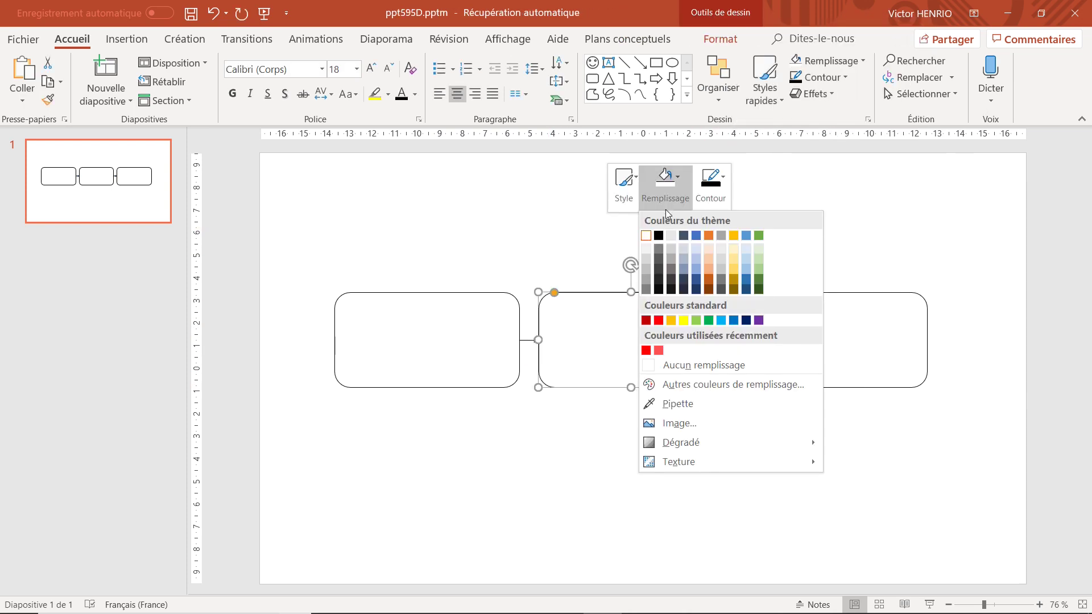
click(672, 250)
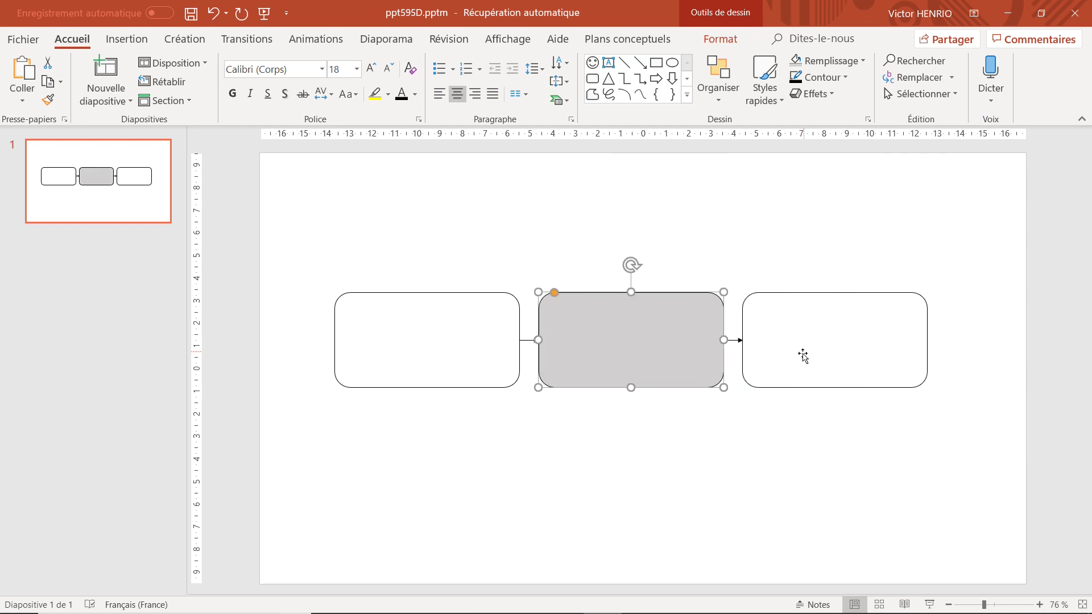
click(640, 442)
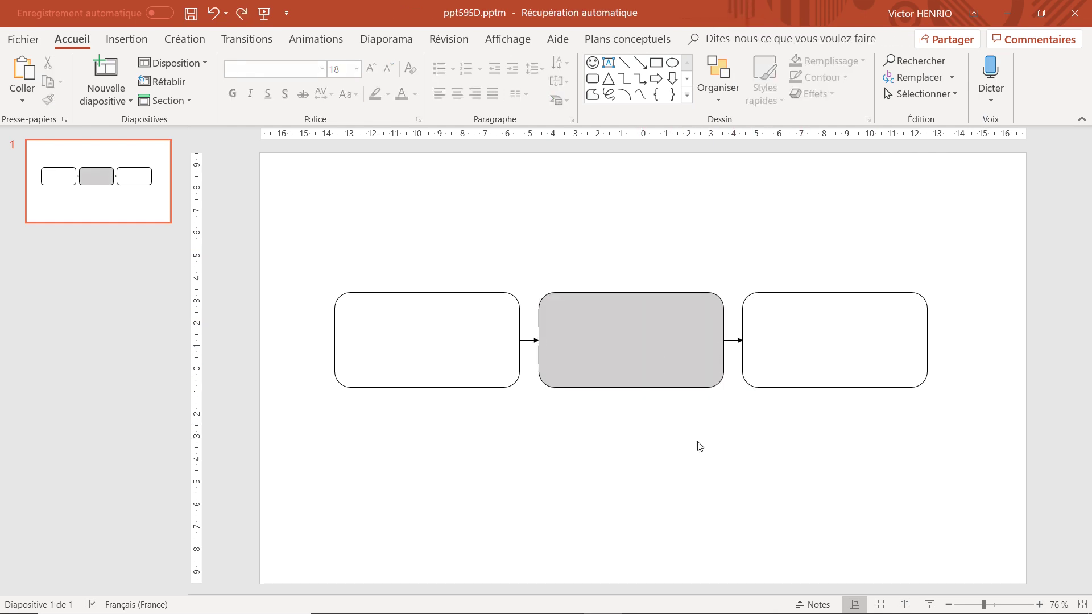
right_click(800, 343)
click(863, 187)
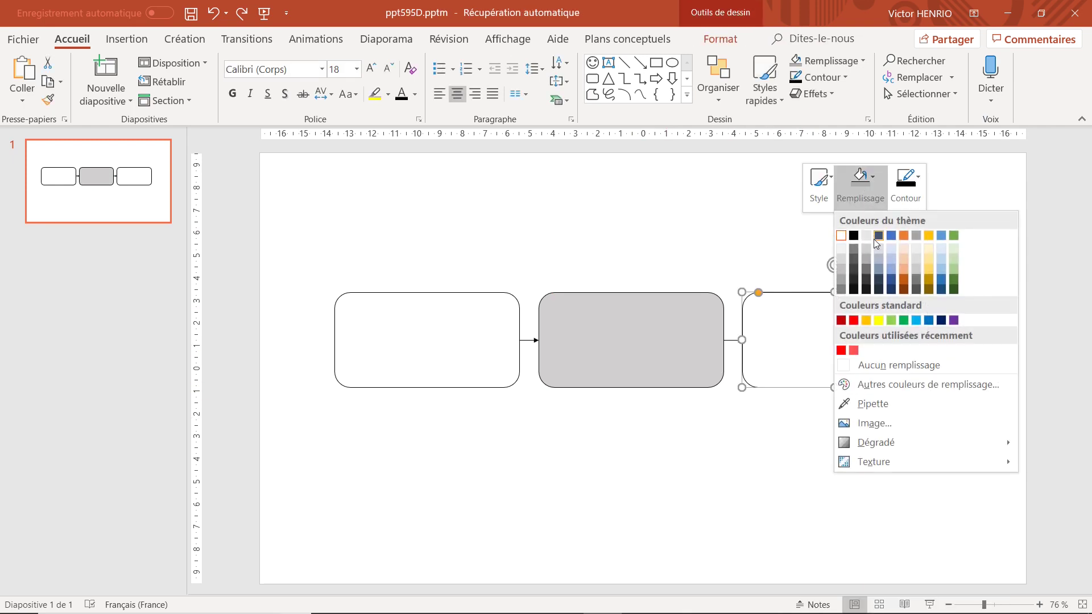
click(867, 271)
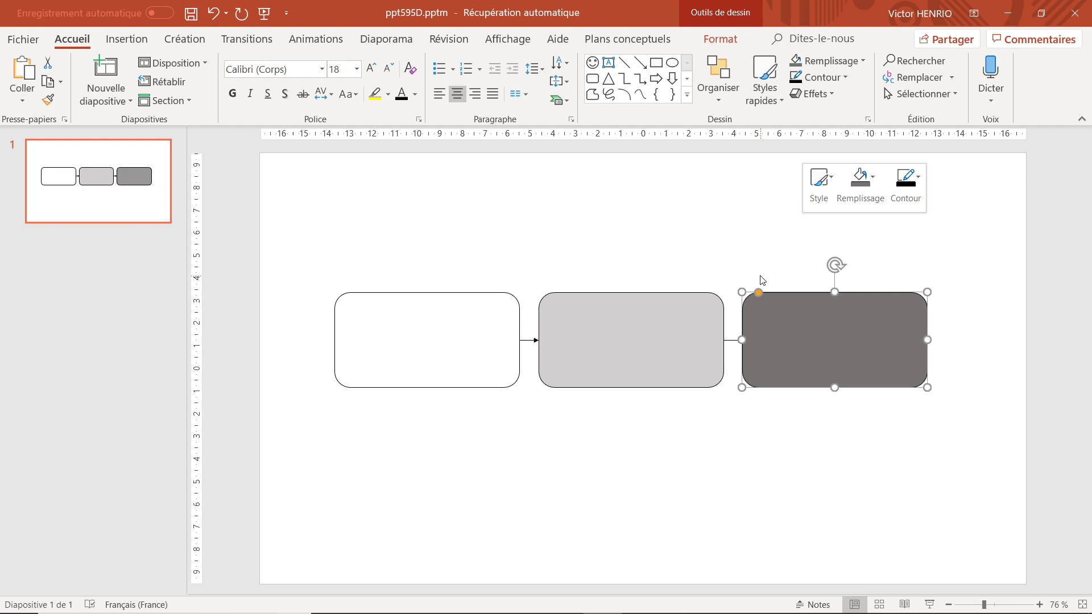
click(760, 280)
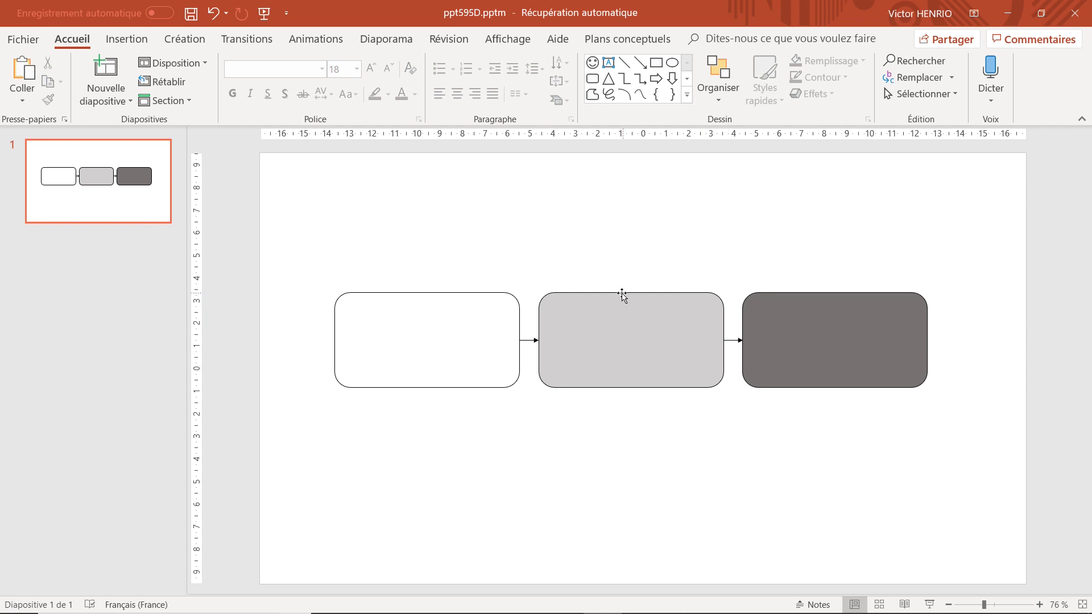
Recolour the hidden '1er Partie' text in the left box dark so it shows
click(414, 314)
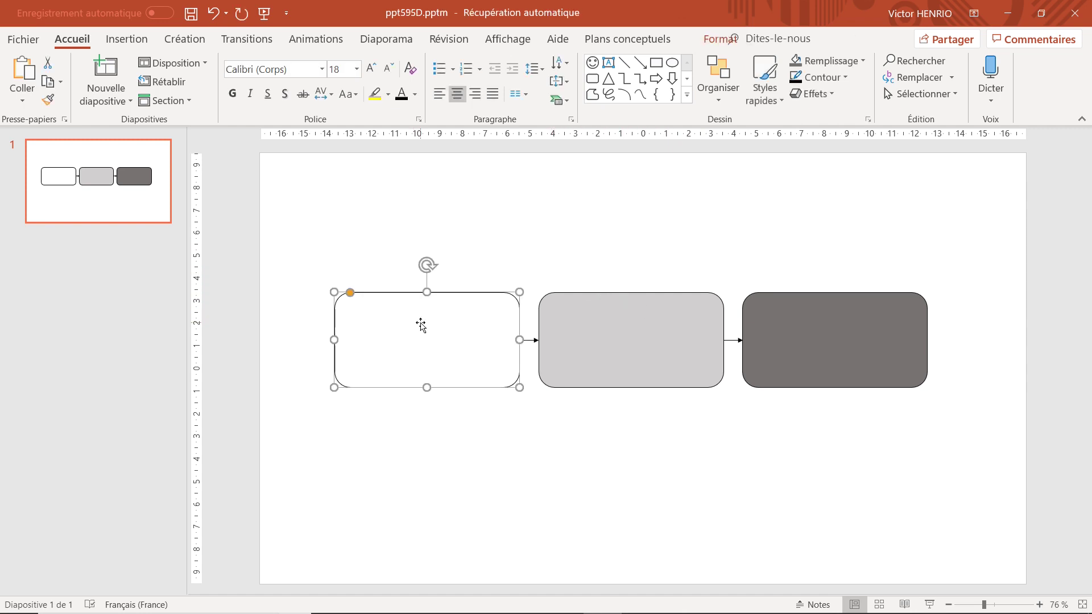
click(429, 349)
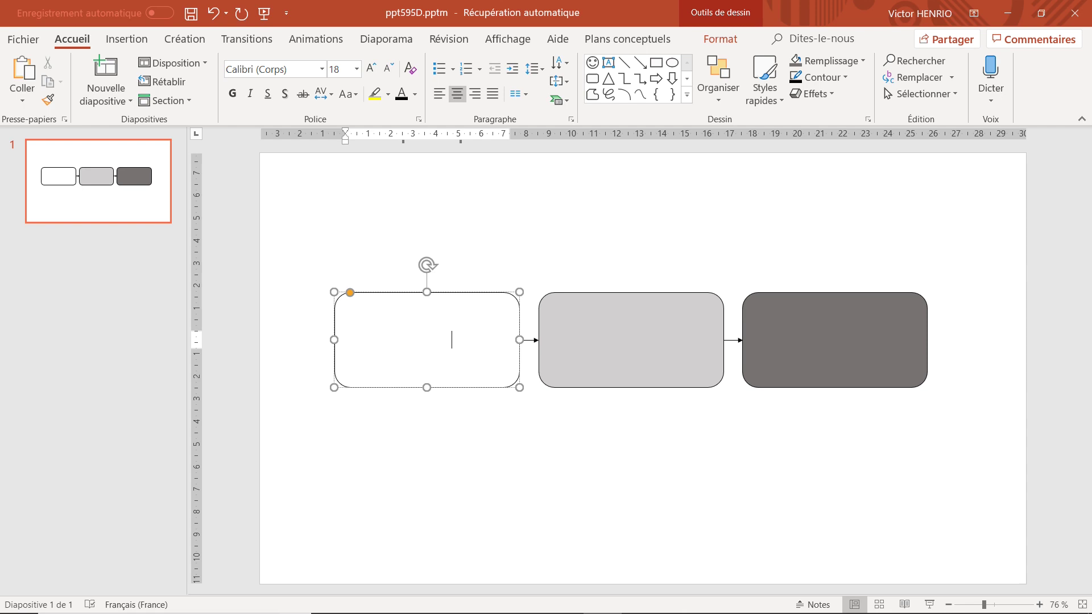
triple_click(431, 340)
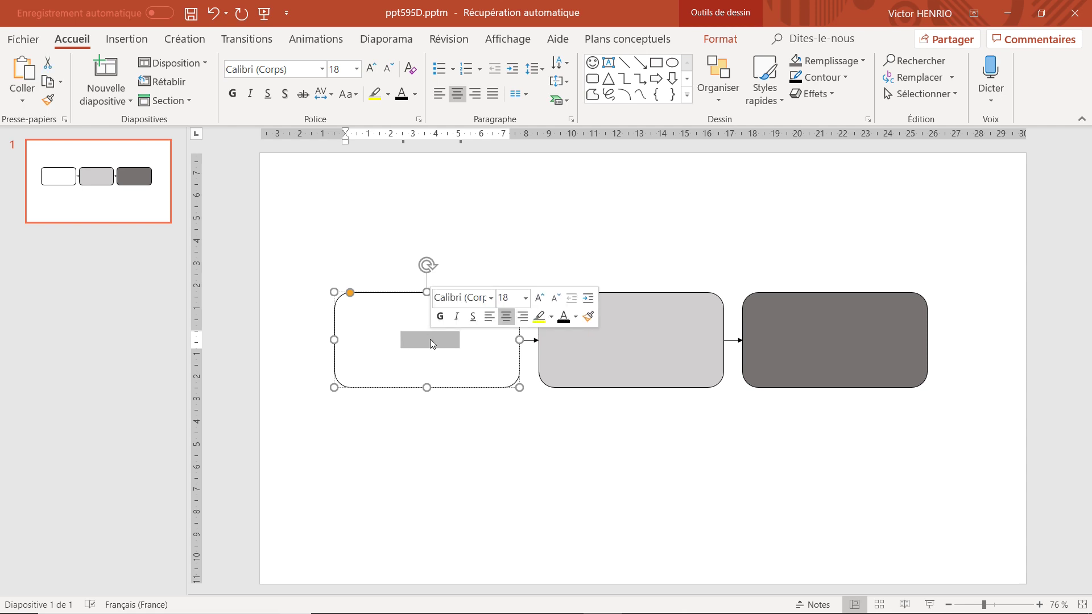
click(566, 316)
click(617, 261)
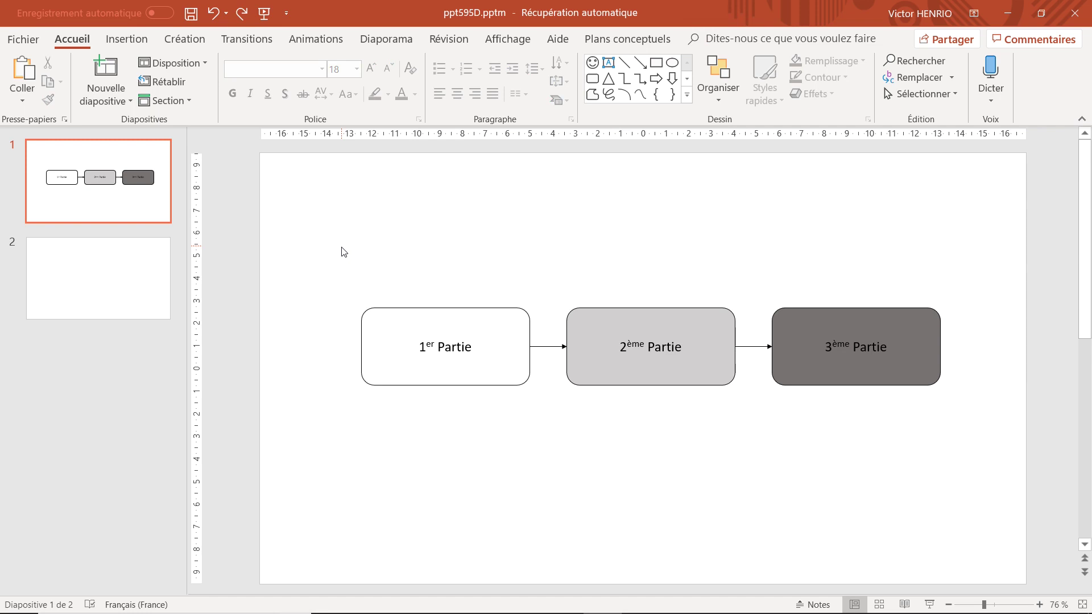
Select all boxes and arrows, move them up-left, and undo two trial resizes
drag(307, 220, 997, 520)
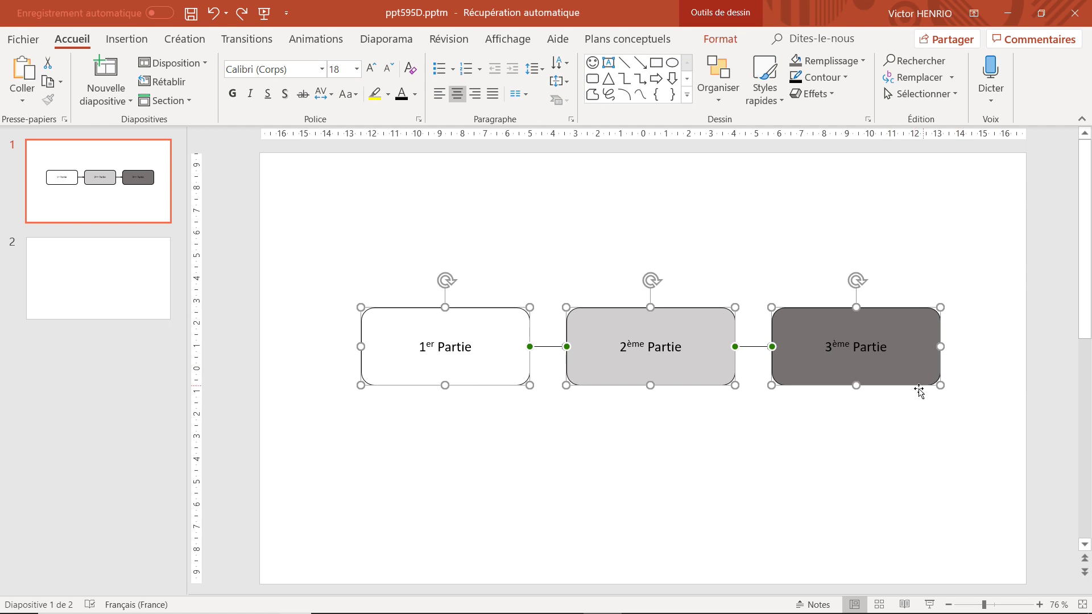
drag(897, 369, 873, 350)
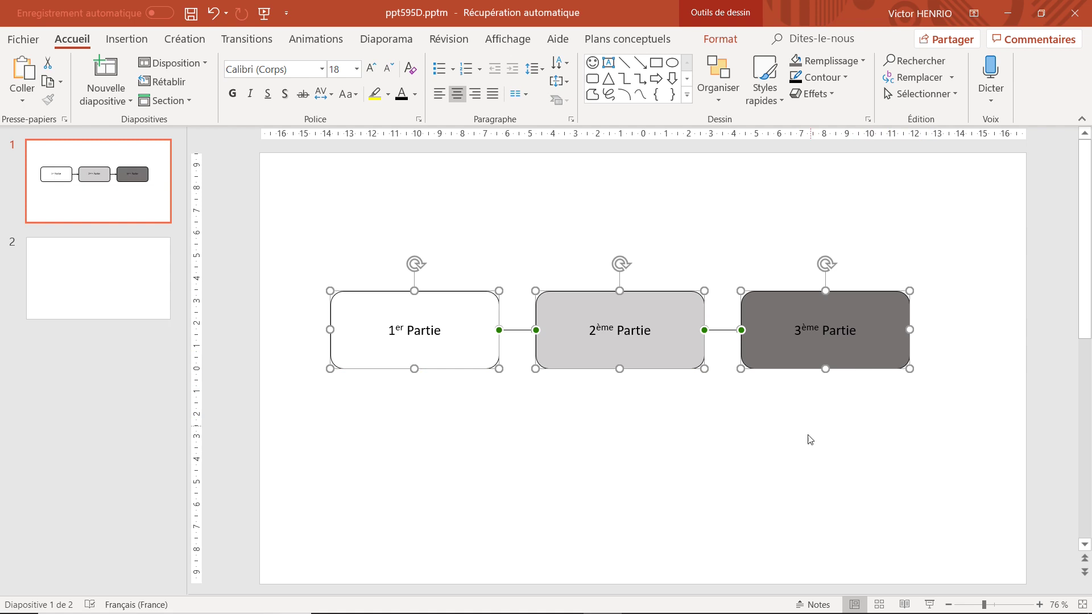
drag(909, 369, 905, 408)
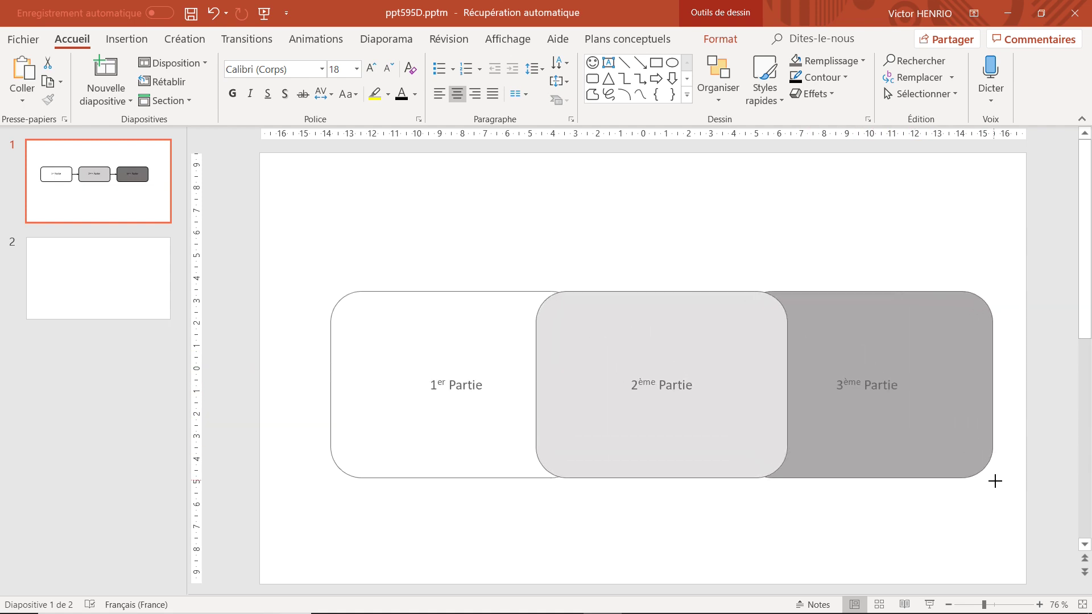
mouse_move(905, 408)
mouse_down()
mouse_move(990, 480)
mouse_move(922, 422)
mouse_up()
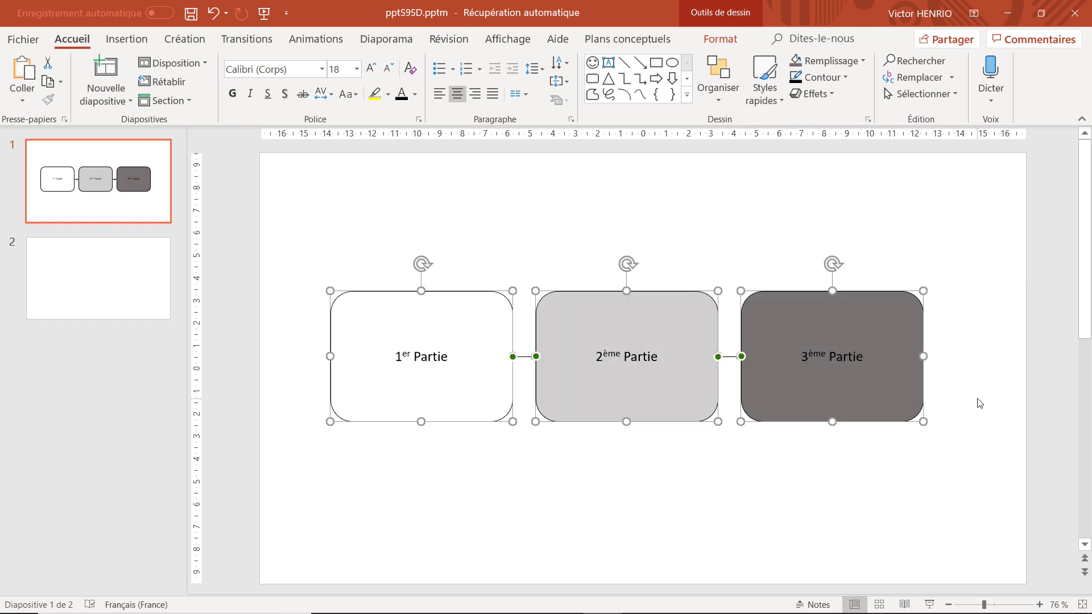
key(ctrl+z)
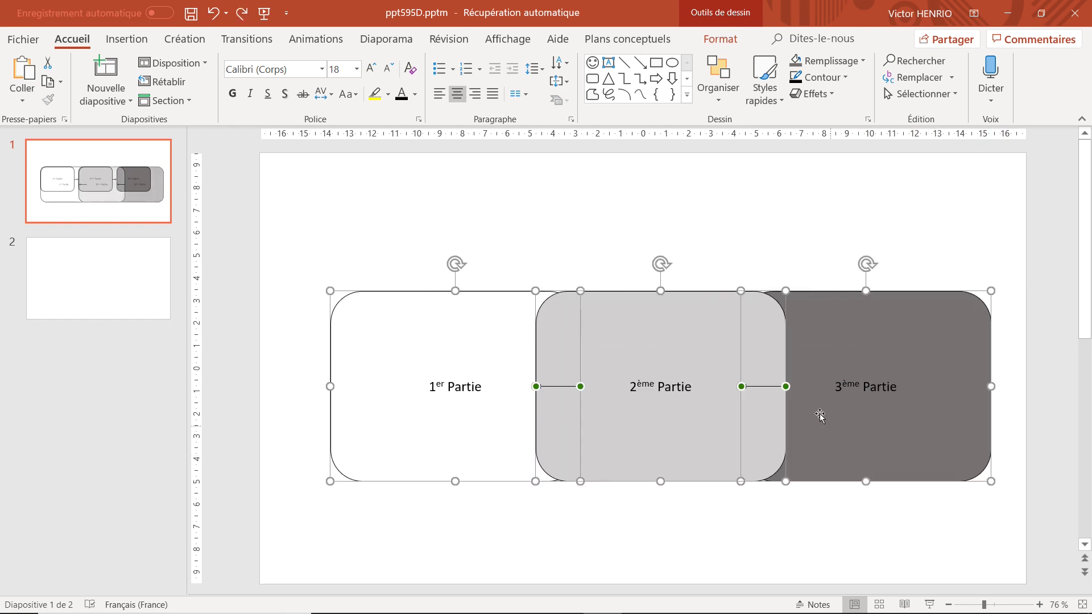
key(ctrl+z)
Group the diagram, enlarge it, and place it near the slide centre
right_click(869, 357)
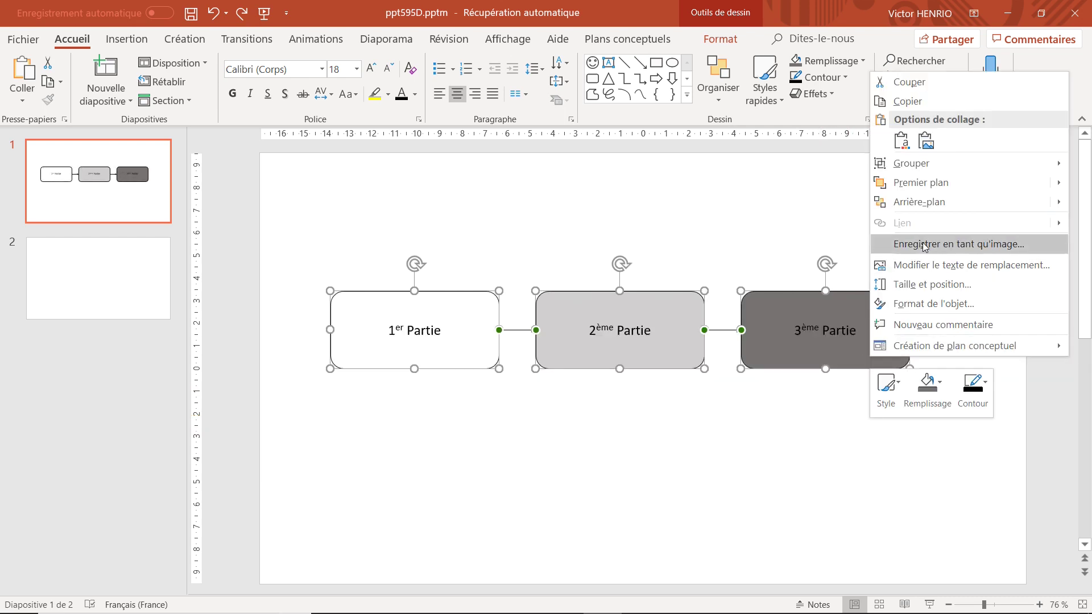
mouse_move(911, 162)
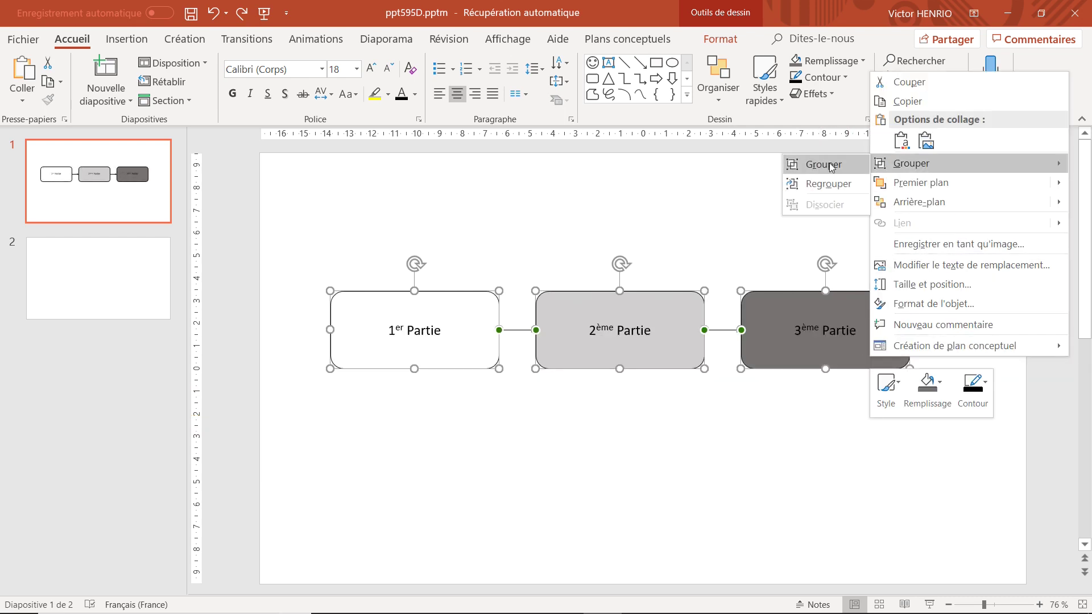
click(829, 163)
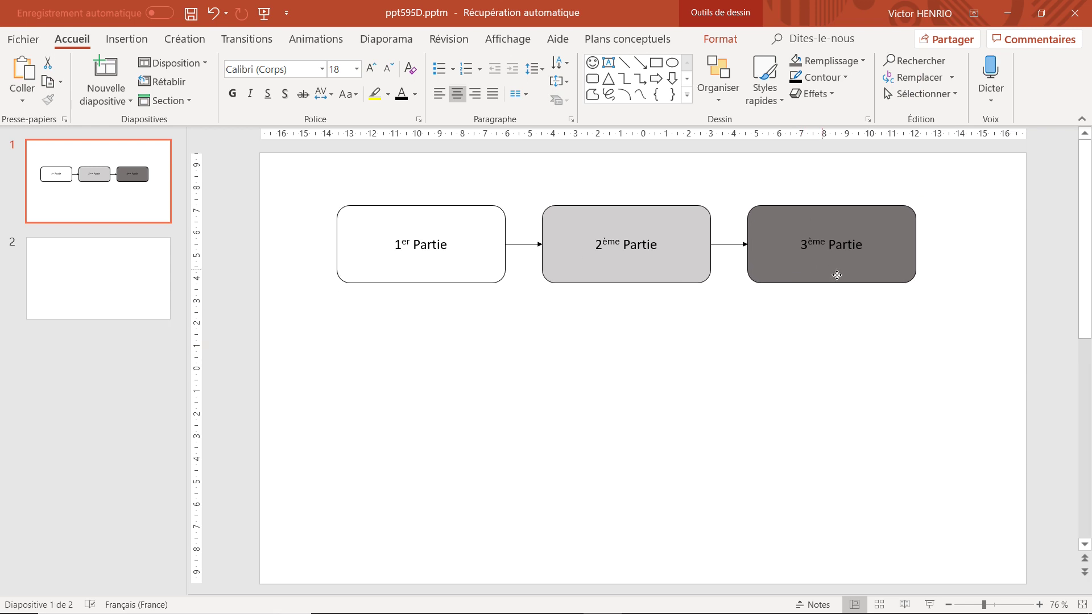
drag(810, 351, 832, 410)
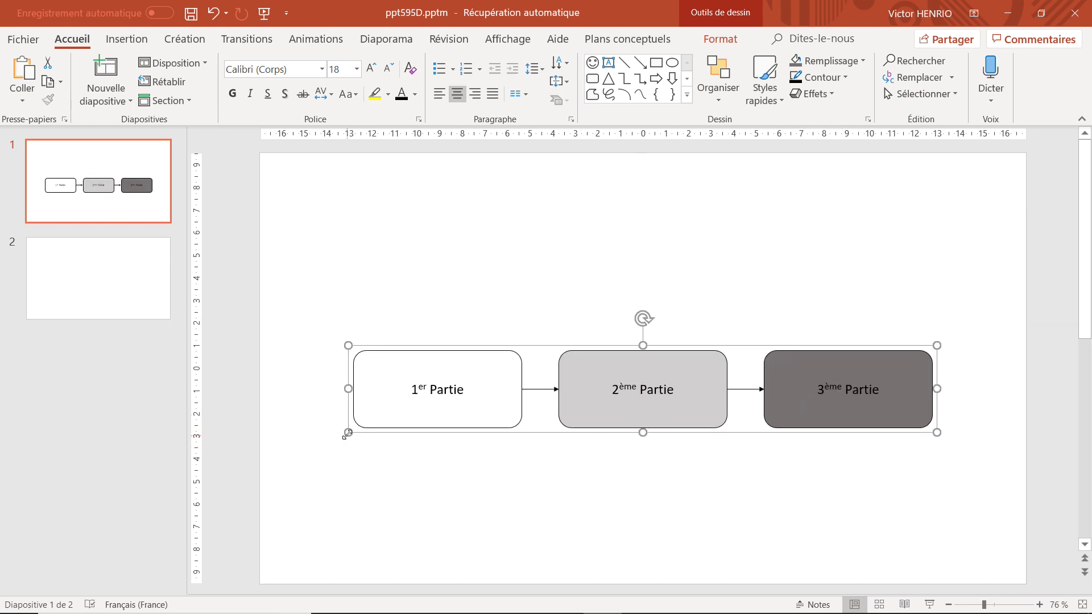
drag(349, 431, 388, 444)
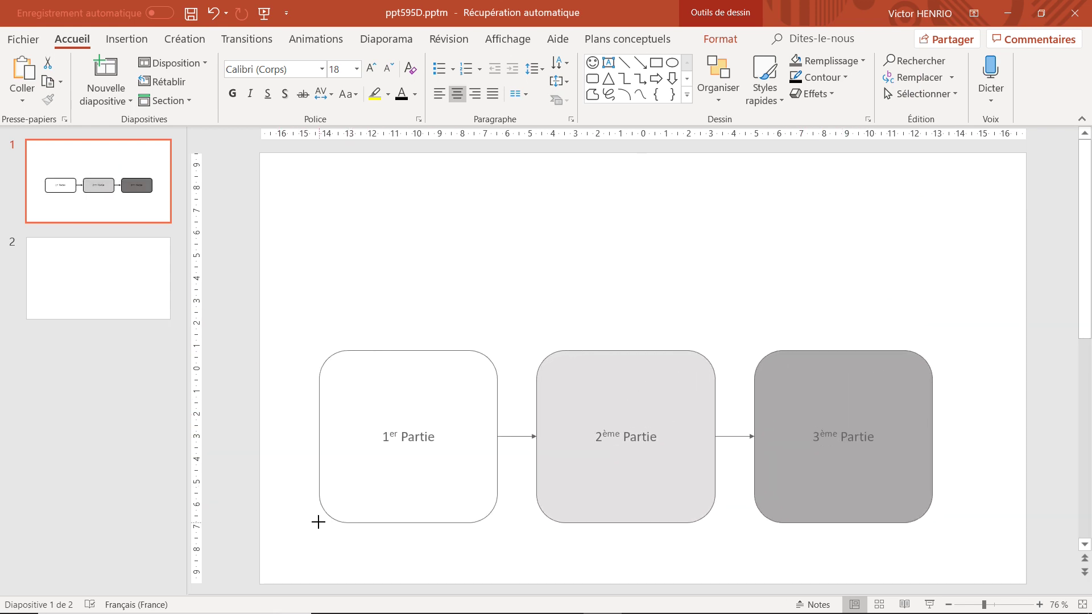
drag(388, 445, 362, 465)
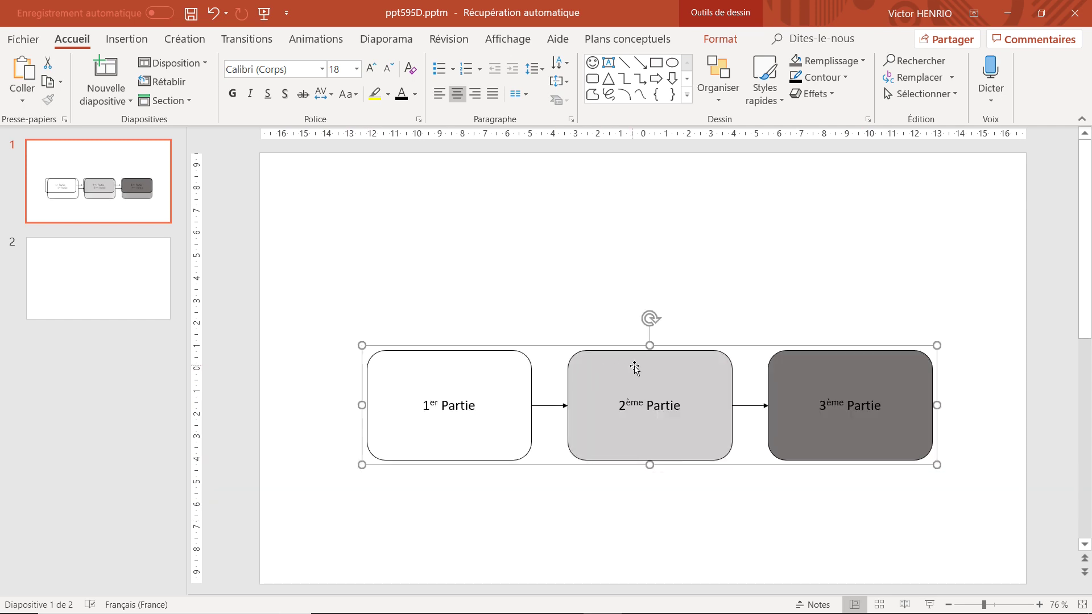
drag(636, 366, 620, 303)
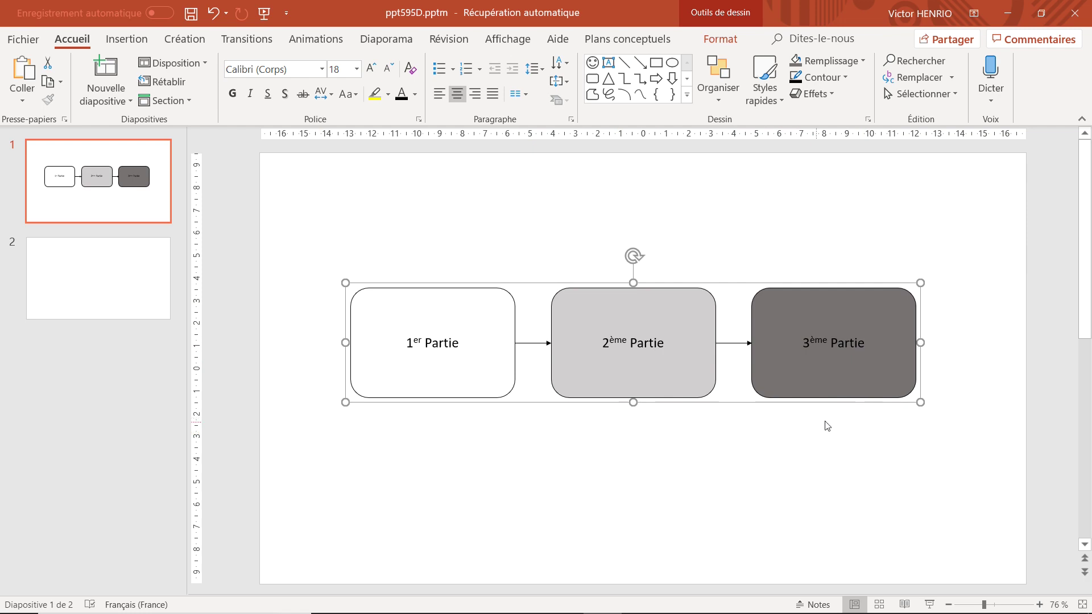
click(876, 325)
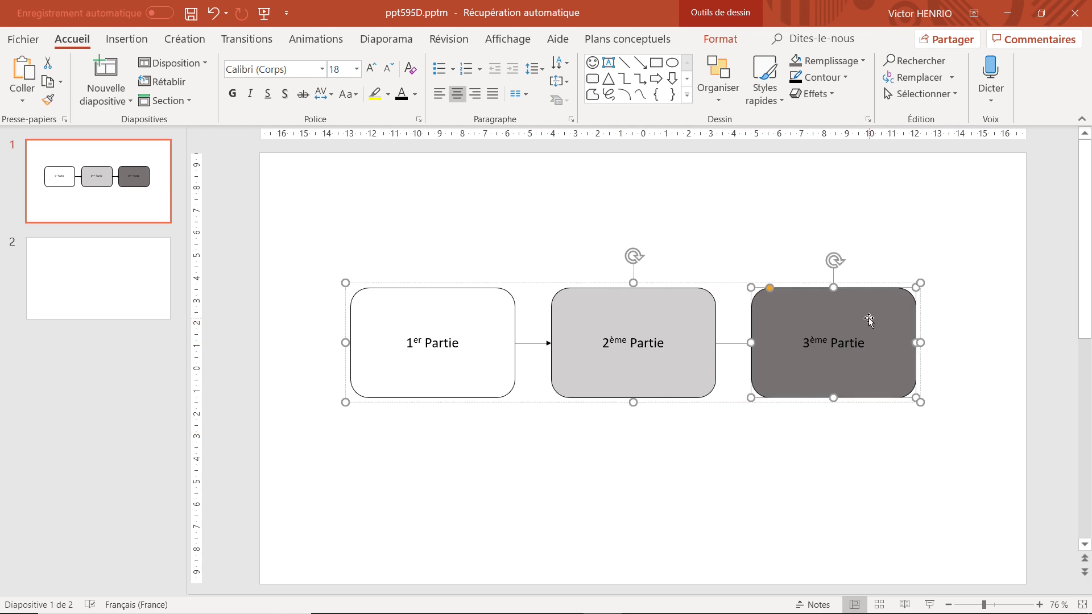
Ungroup the diagram back into separate shapes with Dissocier
right_click(869, 319)
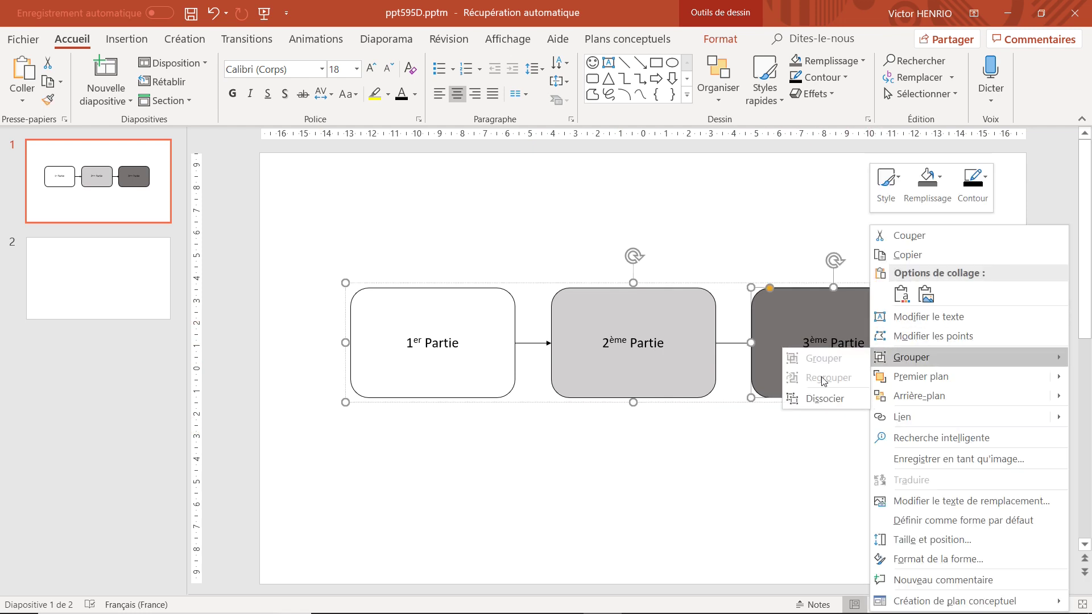
click(807, 398)
click(853, 364)
Enlarge the '3ème Partie' box, realign it with the row, then reselect the whole diagram
drag(921, 287, 951, 240)
drag(907, 283, 914, 307)
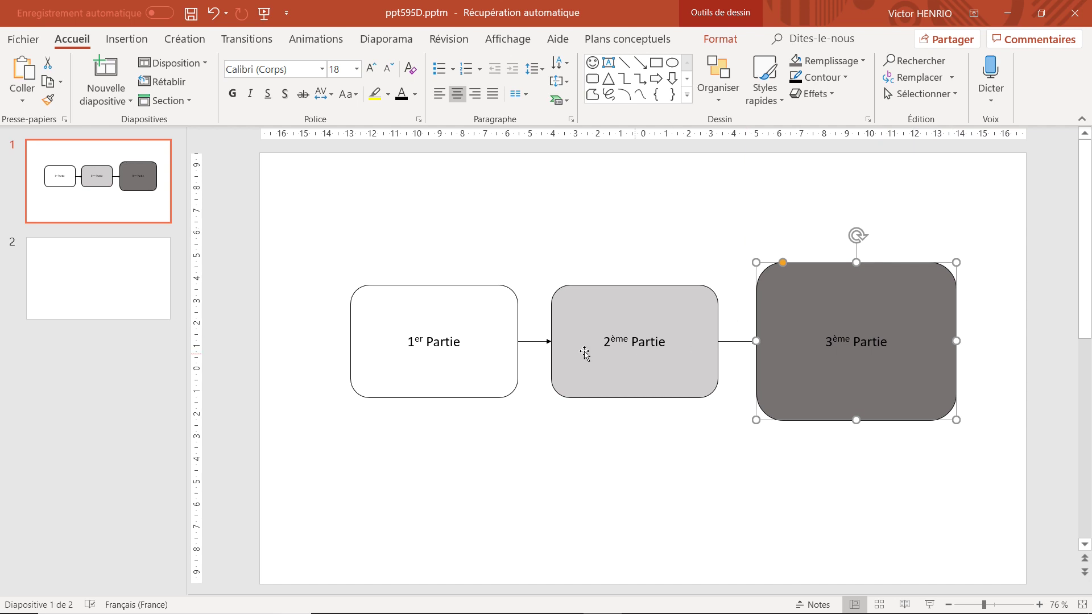
click(378, 241)
mouse_move(291, 194)
mouse_down()
mouse_move(799, 405)
mouse_move(1005, 513)
mouse_up()
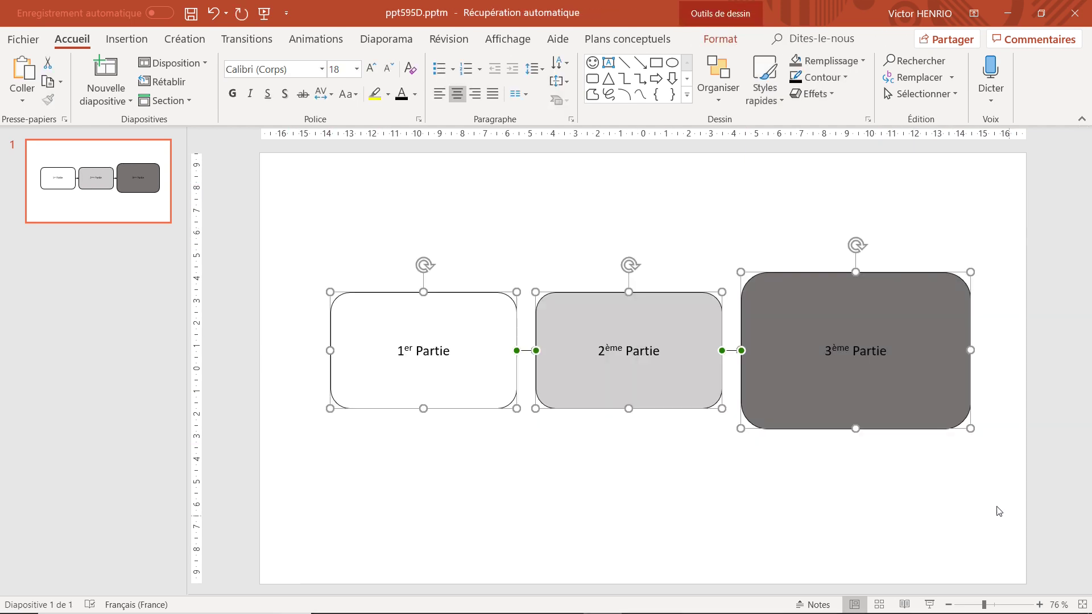
Save the selected diagram as PNG picture 'Schéma' in the Images\tuto folder
right_click(922, 387)
mouse_move(764, 192)
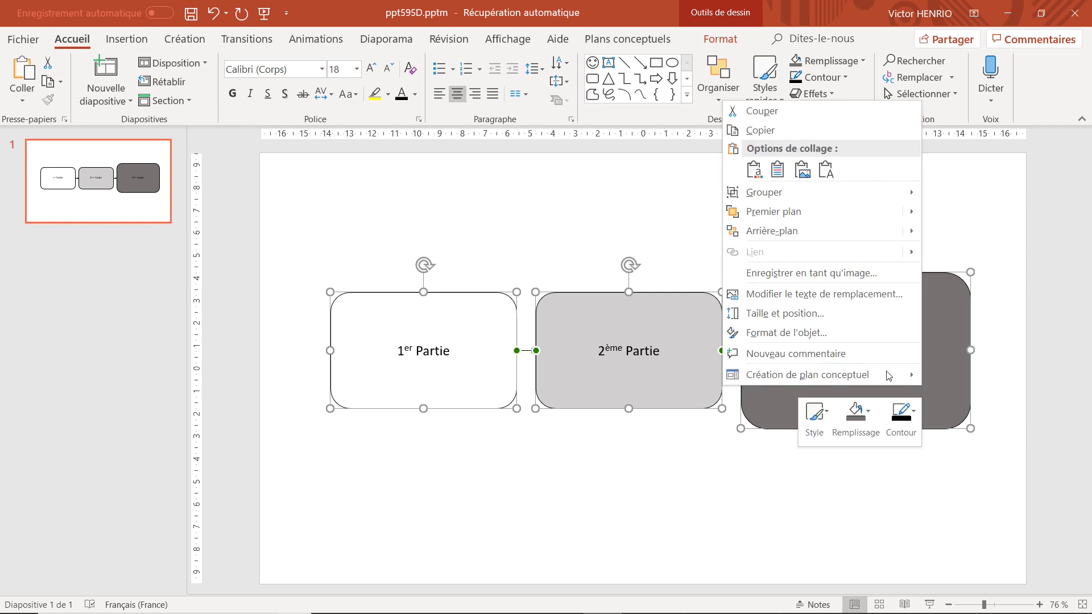
click(811, 273)
scroll(63, 171, down, 3)
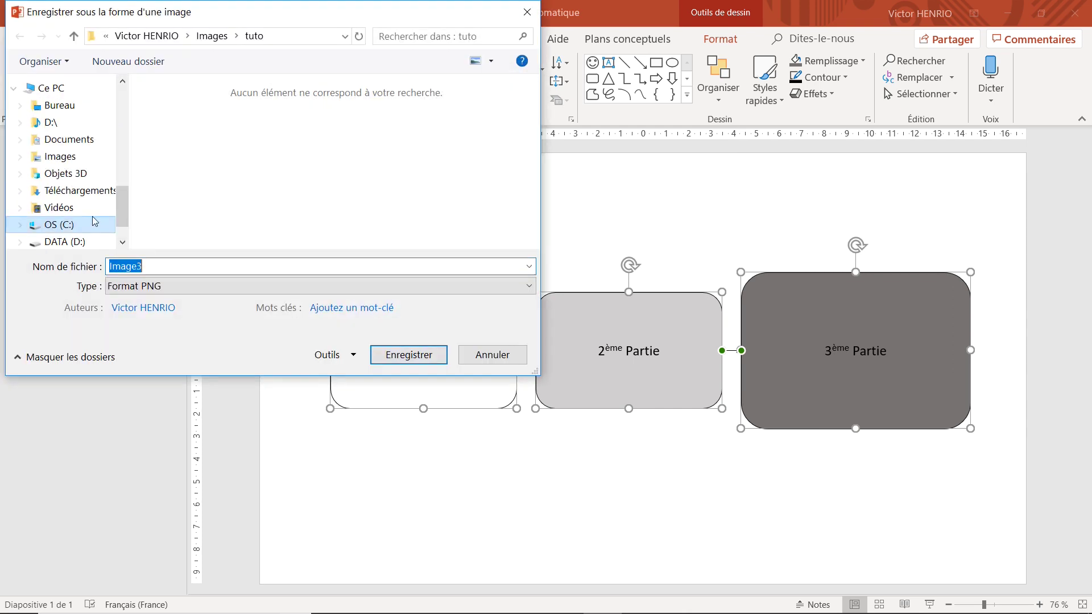
click(60, 157)
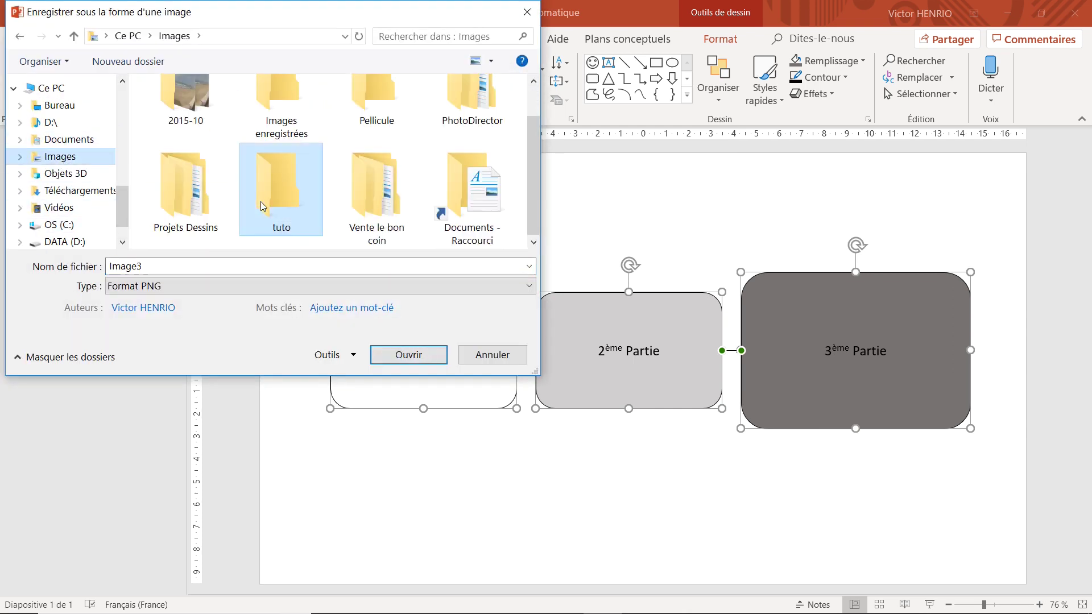
double_click(268, 197)
click(166, 269)
text(Sc)
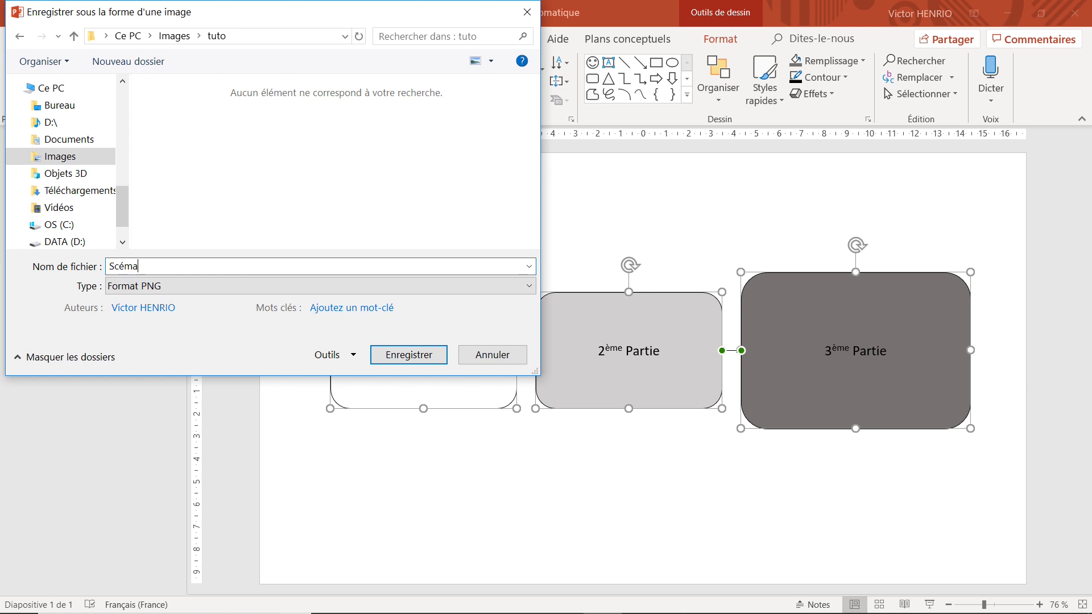
text(h)
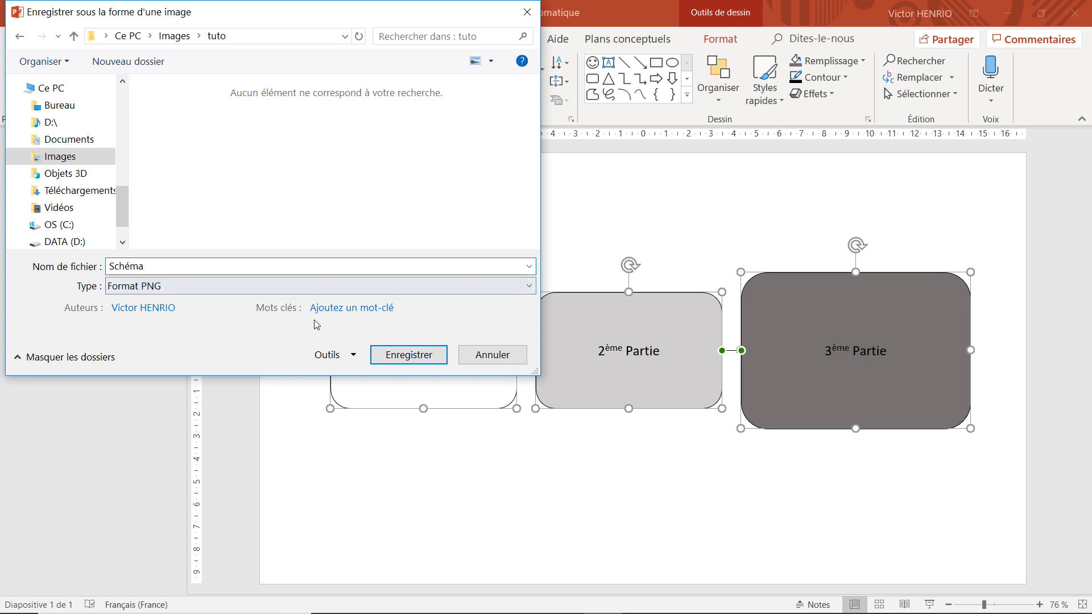
click(401, 363)
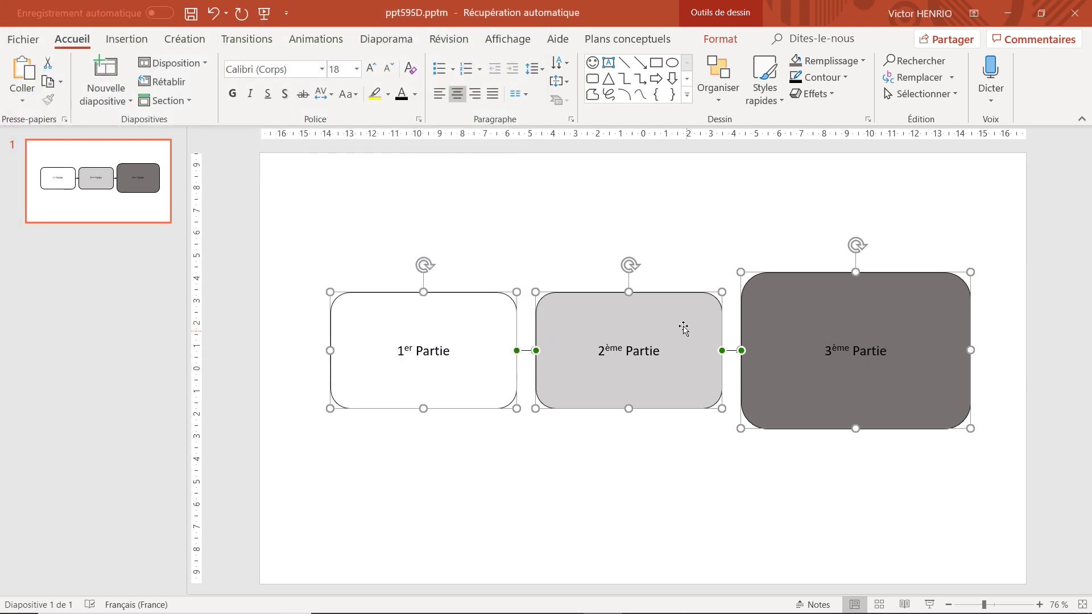
Add a new blank second slide from the slide list with Nouvelle diapositive
click(751, 209)
click(109, 291)
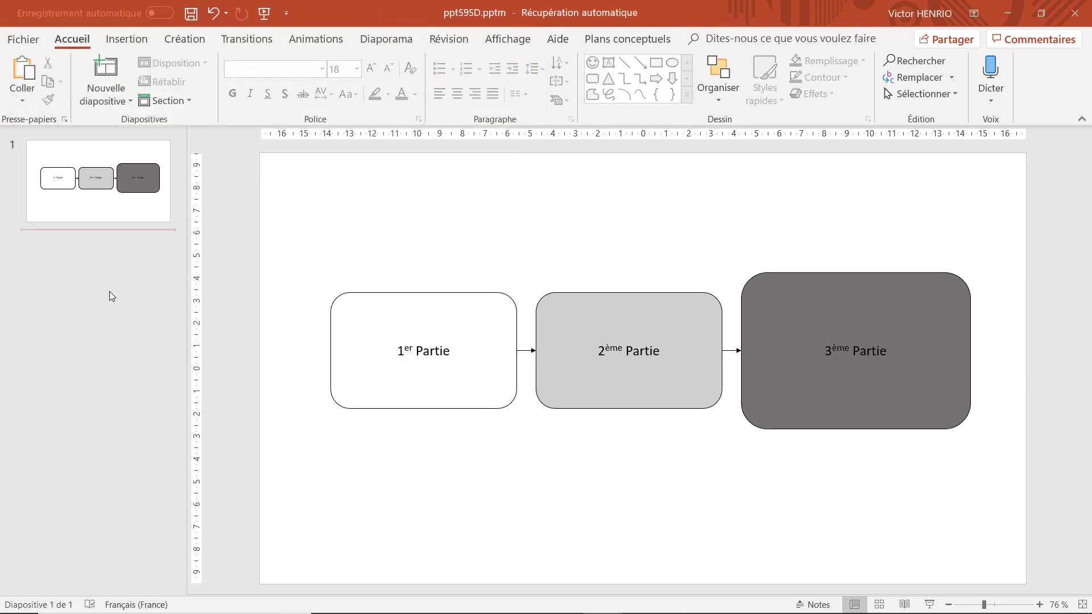
right_click(111, 291)
click(147, 345)
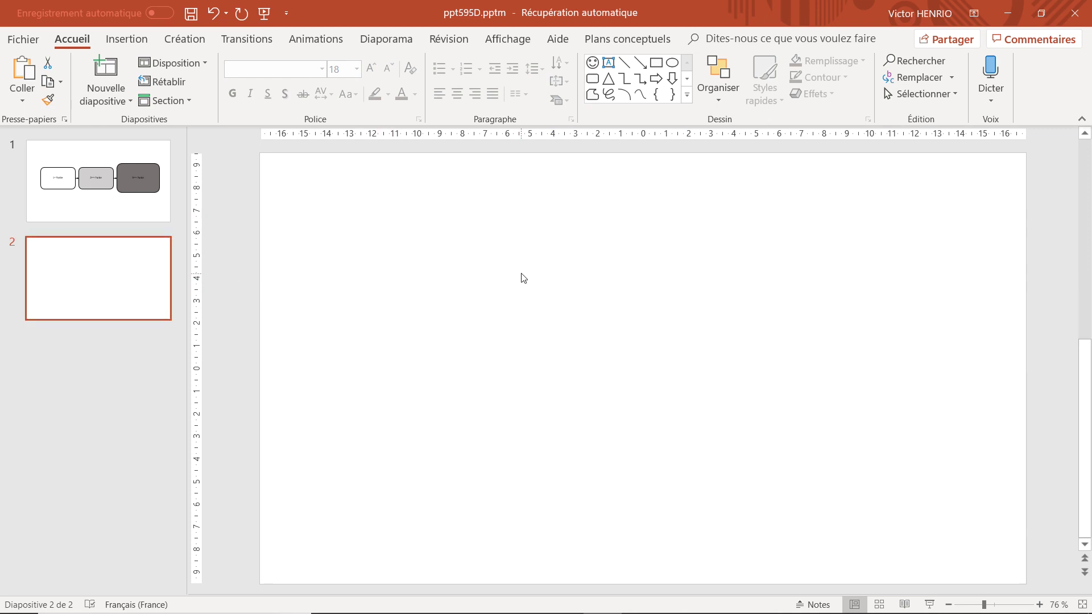
Paste the Schéma image from its folder onto slide 2 and nudge it into place
click(486, 598)
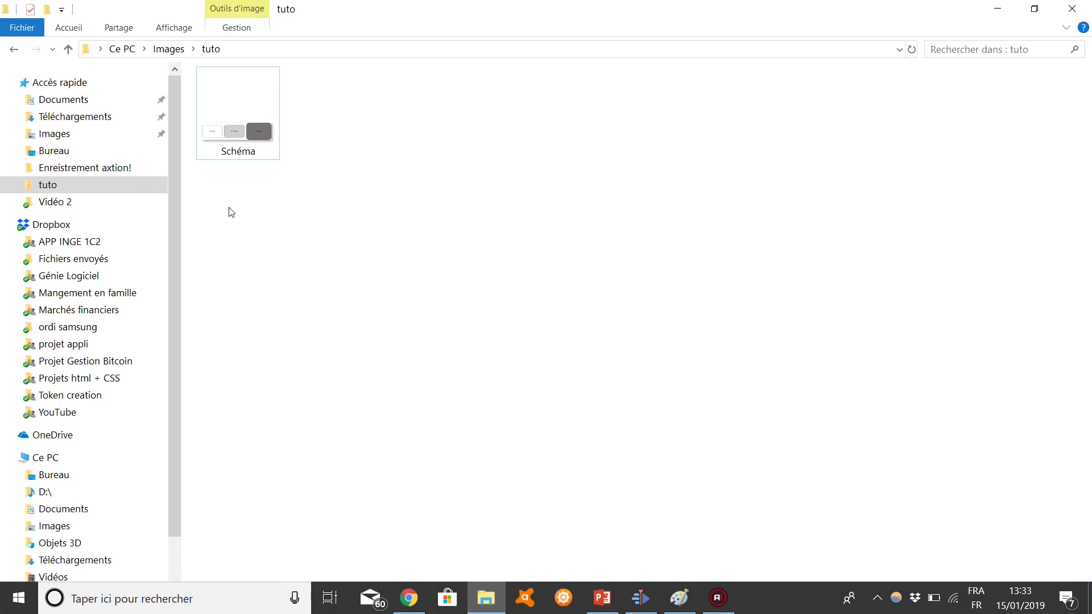
click(242, 134)
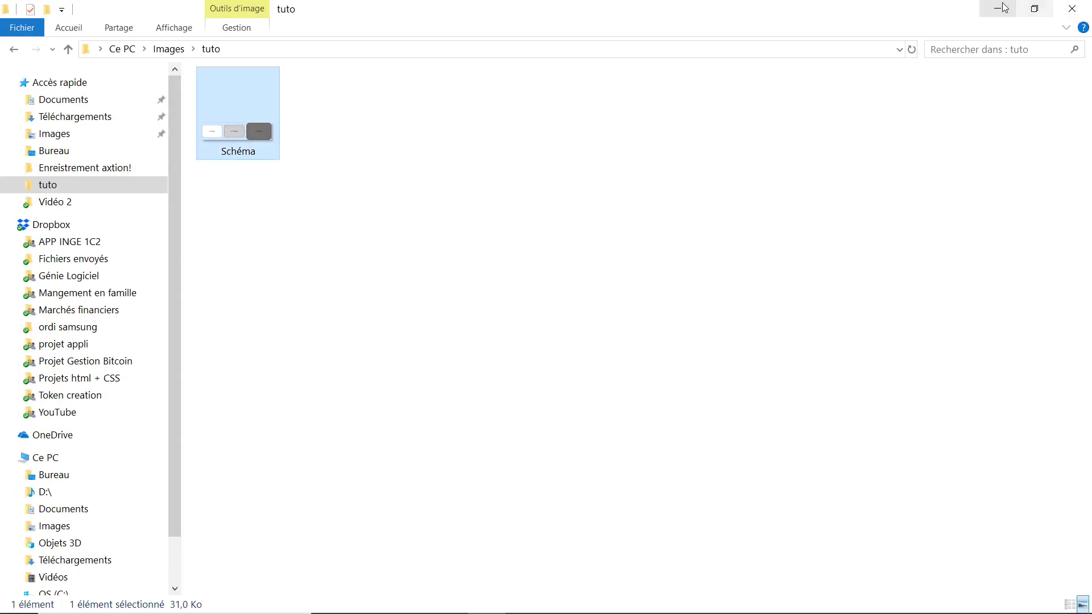
click(997, 9)
key(ctrl+v)
mouse_move(511, 290)
mouse_down()
mouse_move(519, 281)
mouse_move(499, 283)
mouse_up()
Try the black Création variant on slide 2 and nudge the diagram picture, then undo the dark variant
click(499, 227)
click(185, 39)
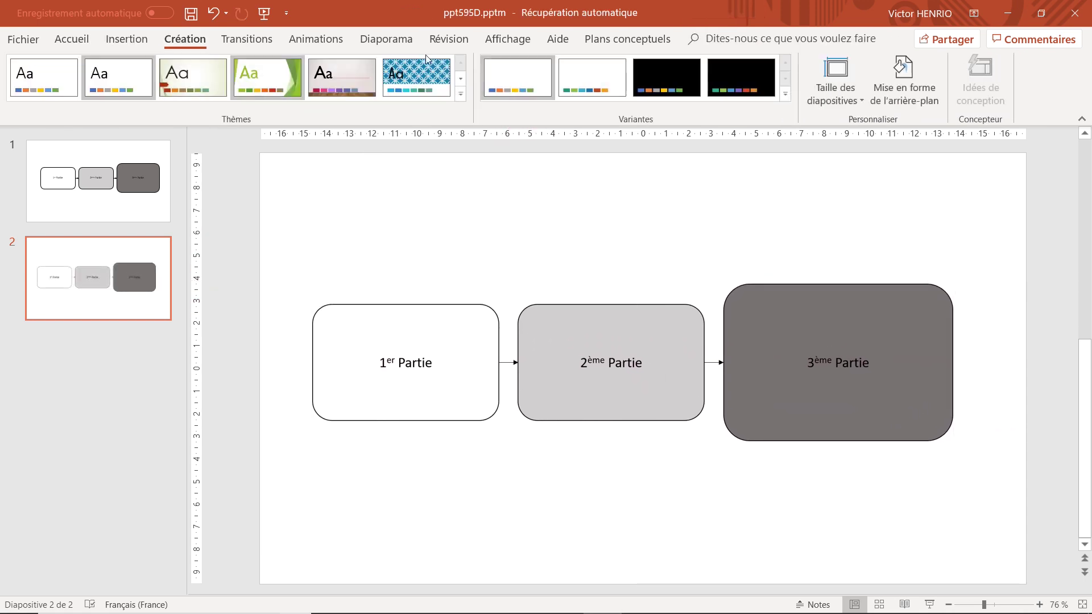
click(665, 80)
click(622, 311)
drag(621, 312, 589, 307)
key(ctrl+z)
key(ctrl+z)
click(472, 195)
Browse the Insertion > Formes gallery and pick the ellipse, then bring up the slide-list menu
click(126, 39)
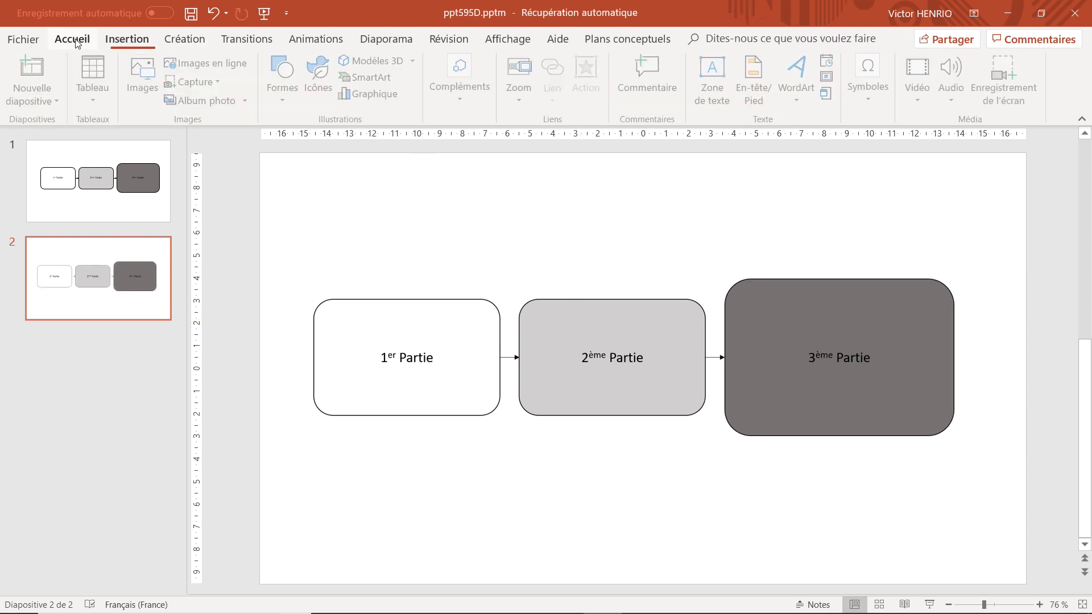
click(285, 91)
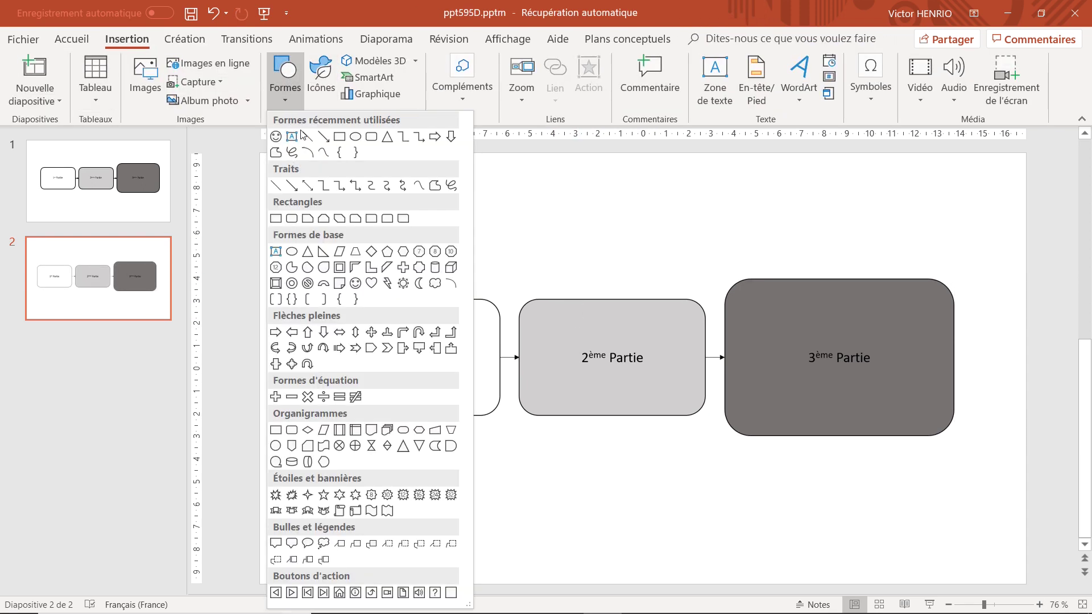
click(73, 43)
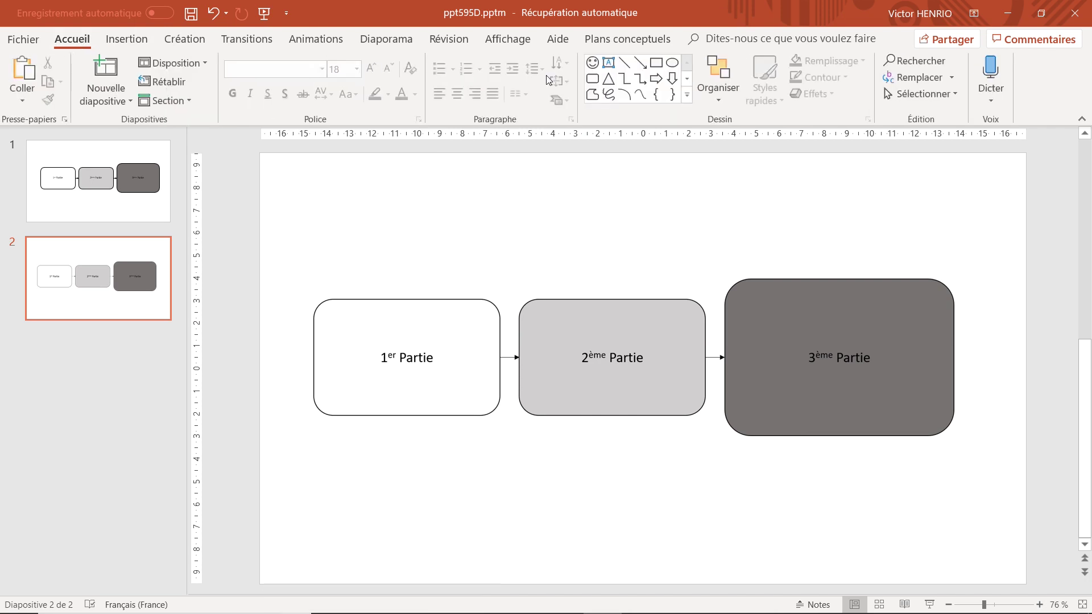
click(124, 37)
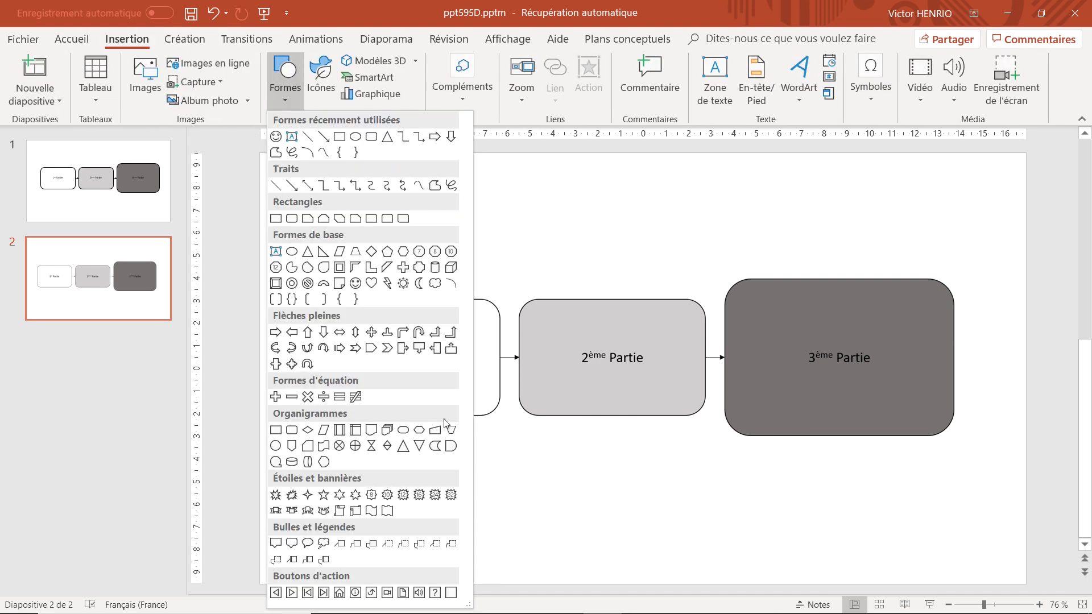
click(564, 248)
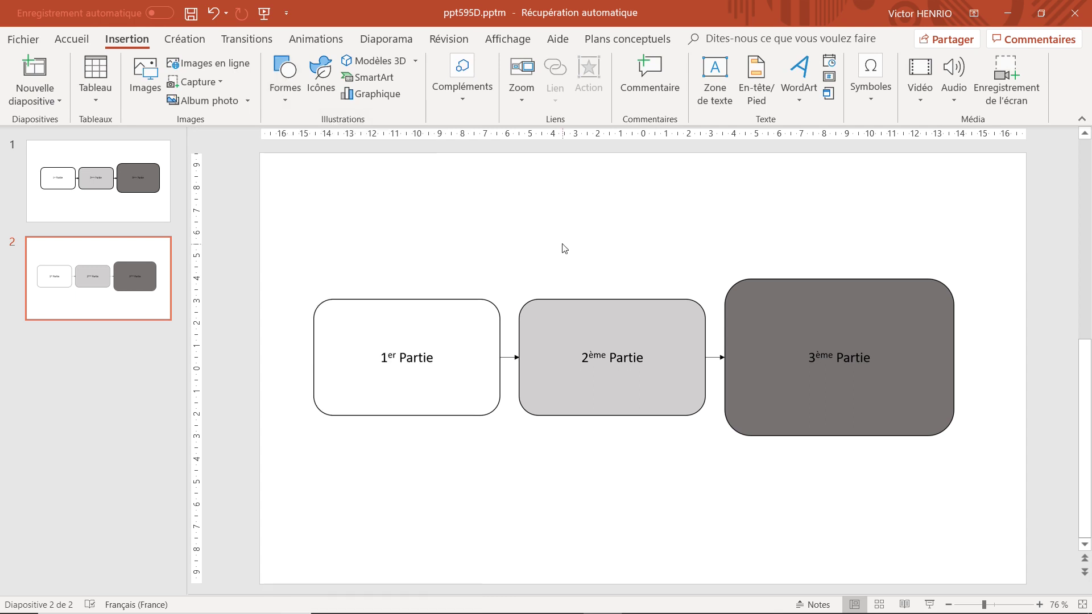
click(127, 39)
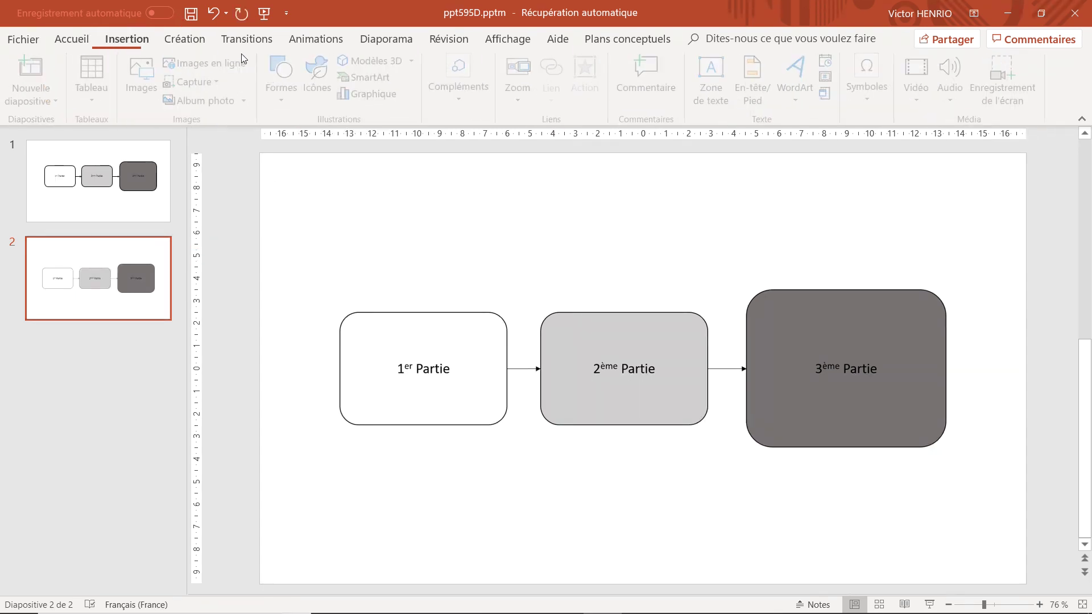
click(301, 108)
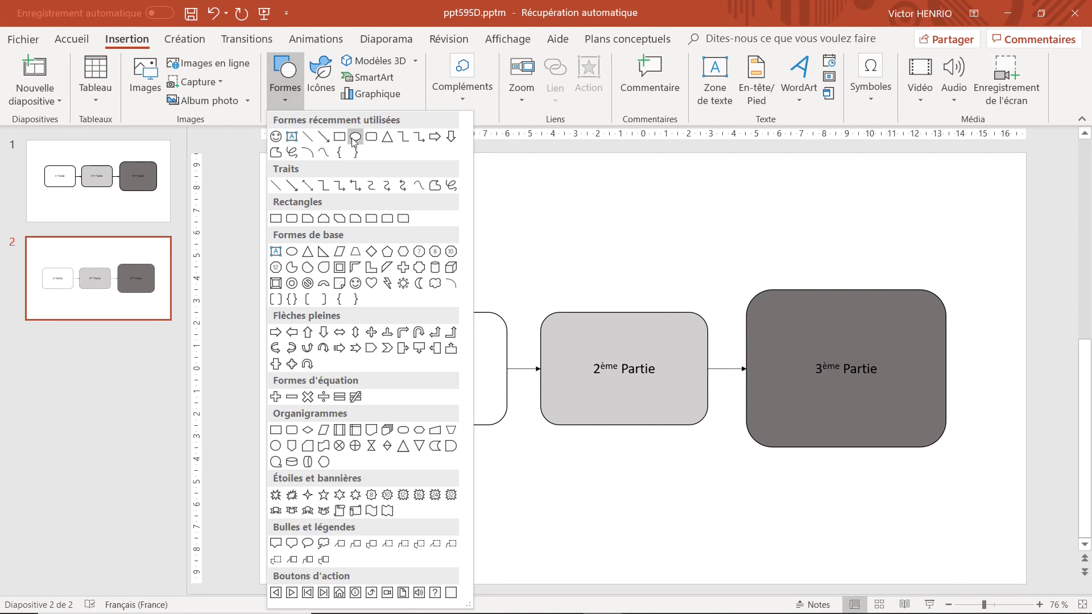
click(360, 137)
right_click(113, 355)
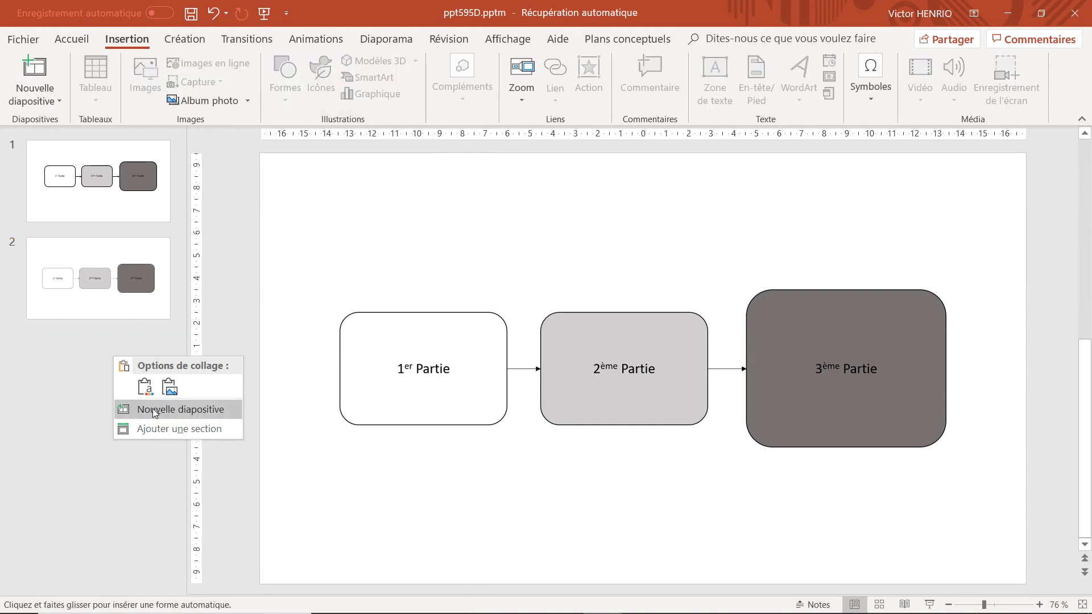
Add a new slide 3 and draw a large blue ellipse left of centre
click(153, 409)
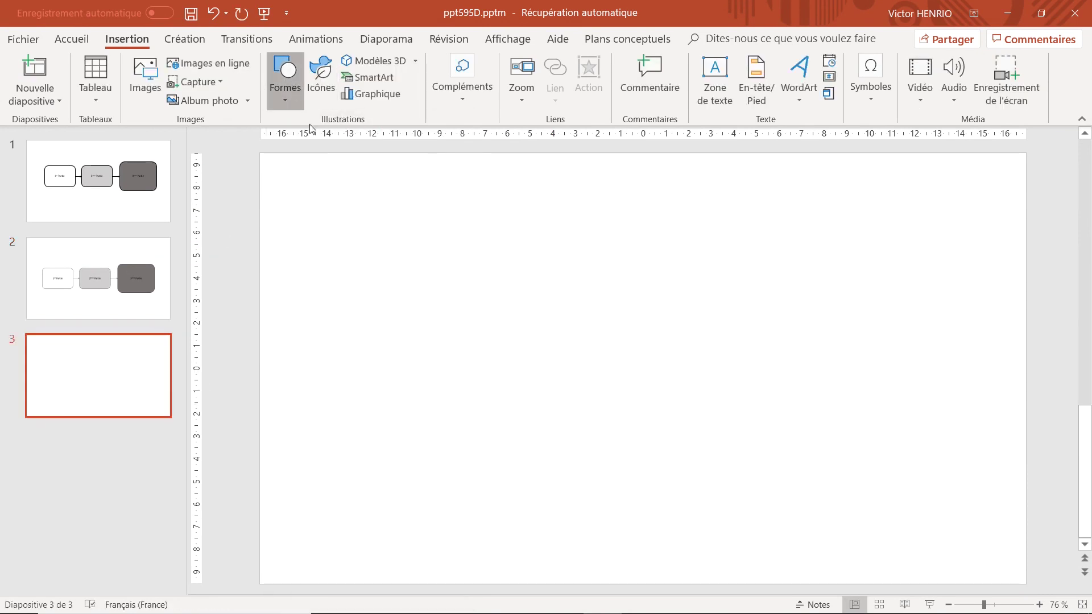
click(285, 85)
click(355, 138)
drag(408, 264, 624, 445)
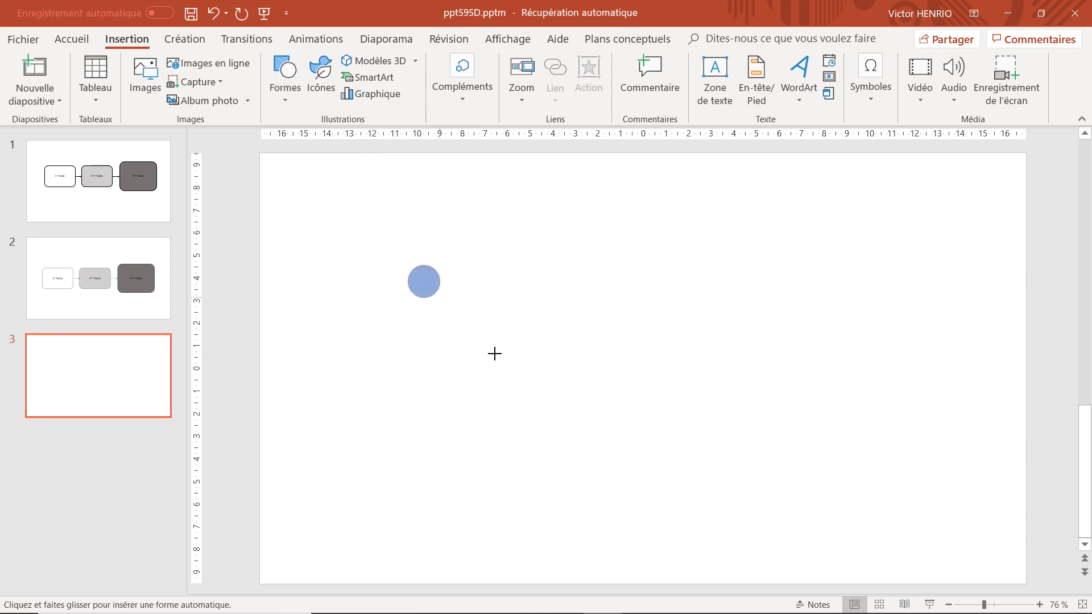
Place an identical ellipse copy overlapping its right side, then select both ovals together
drag(515, 385, 662, 341)
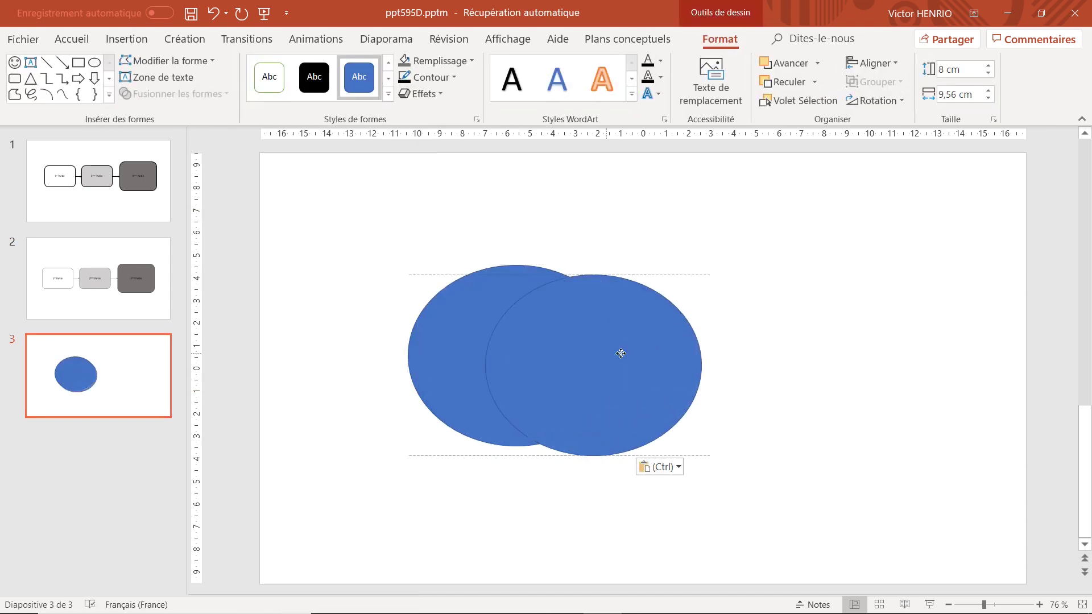
click(378, 207)
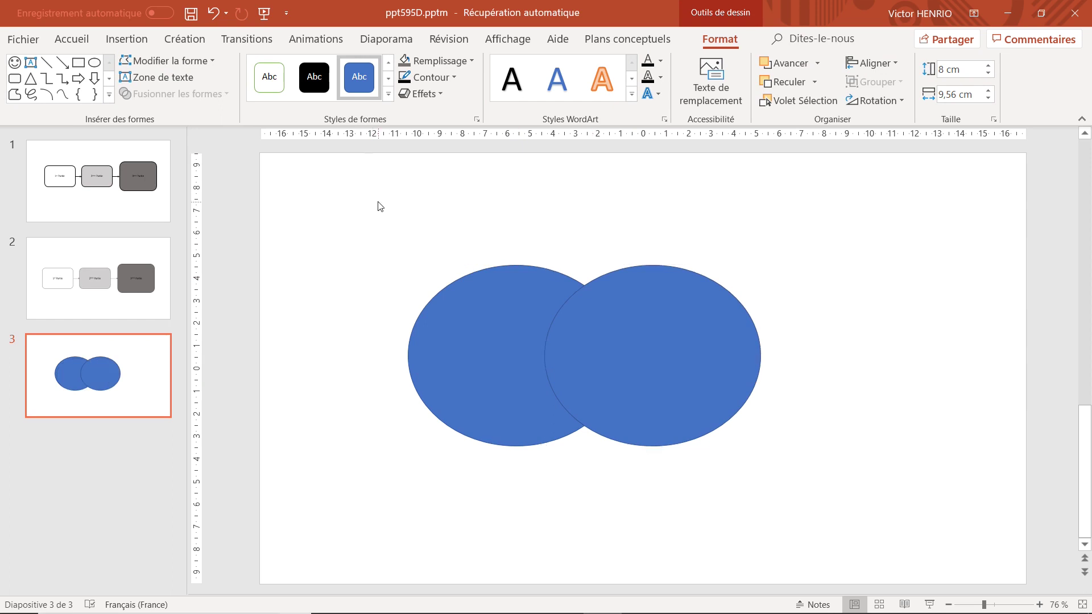
drag(333, 214, 841, 476)
click(719, 39)
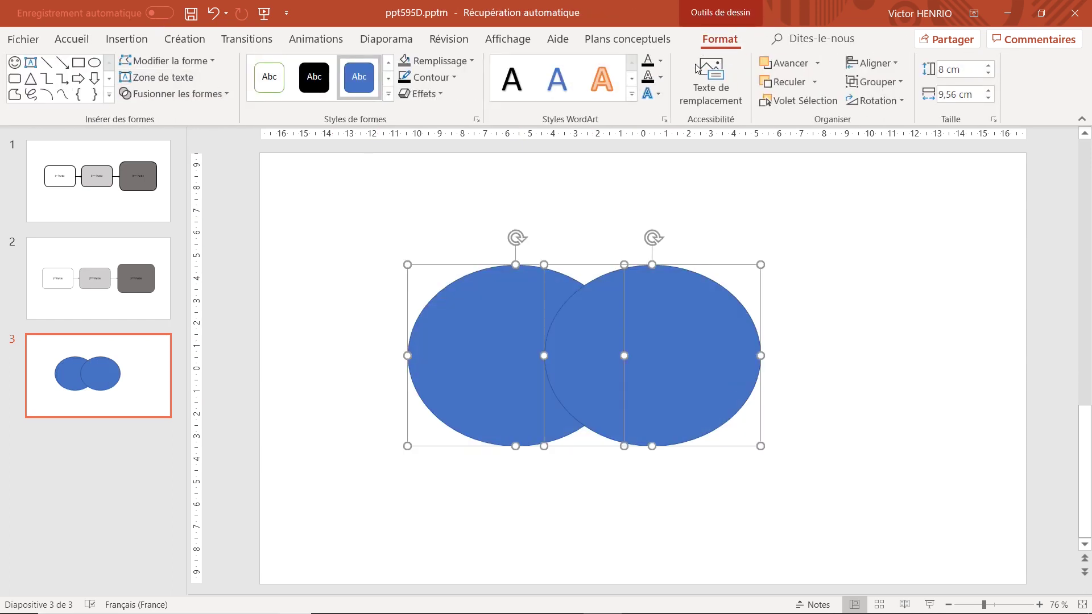
Merge the two ovals with Fusionner les formes > Combiner so their overlap is cut out
click(182, 94)
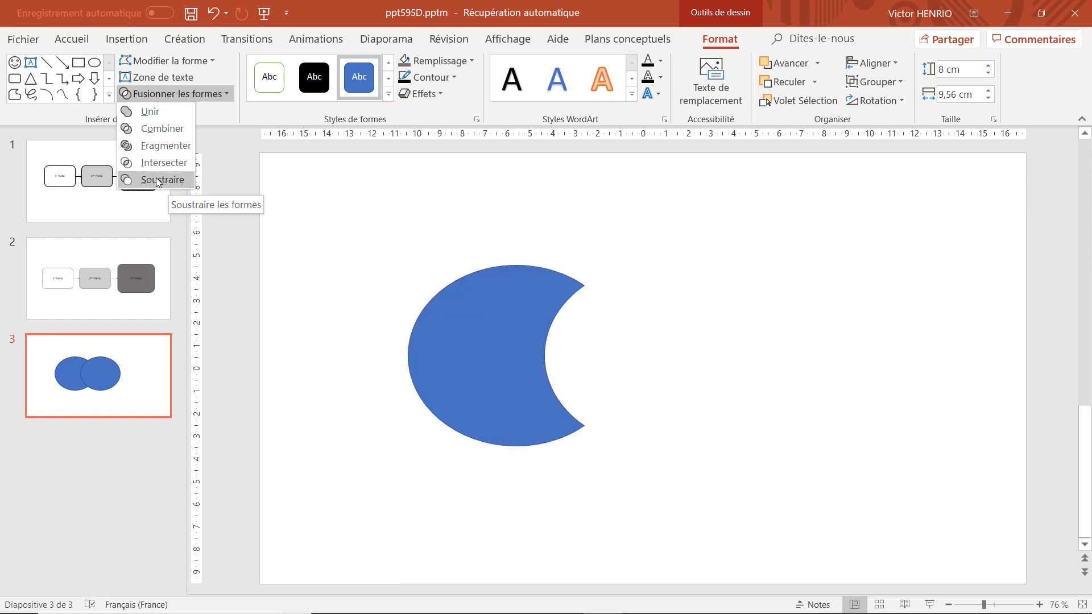
click(151, 130)
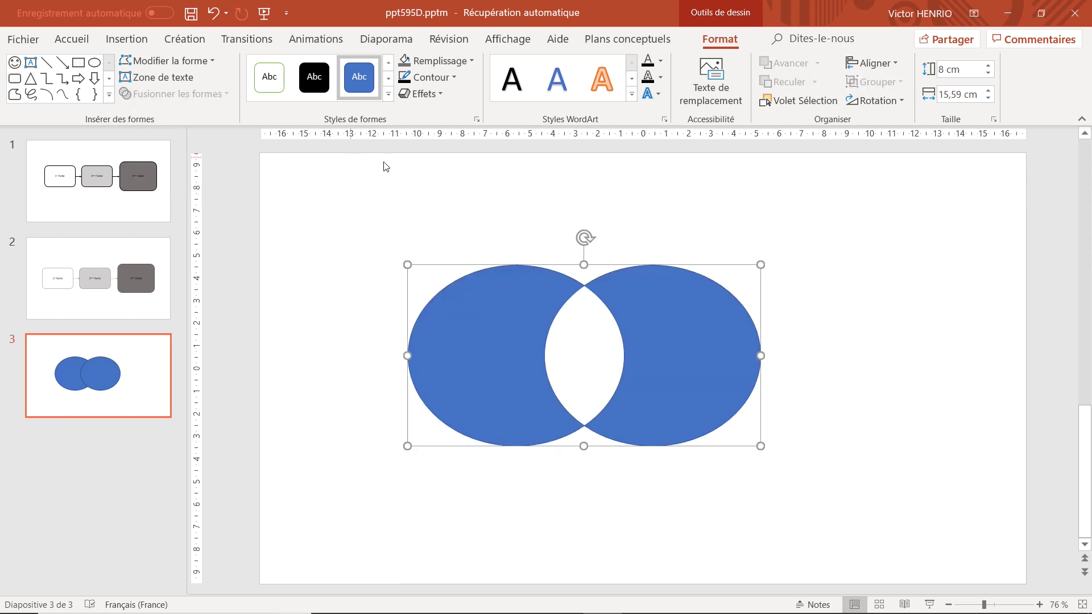
click(571, 207)
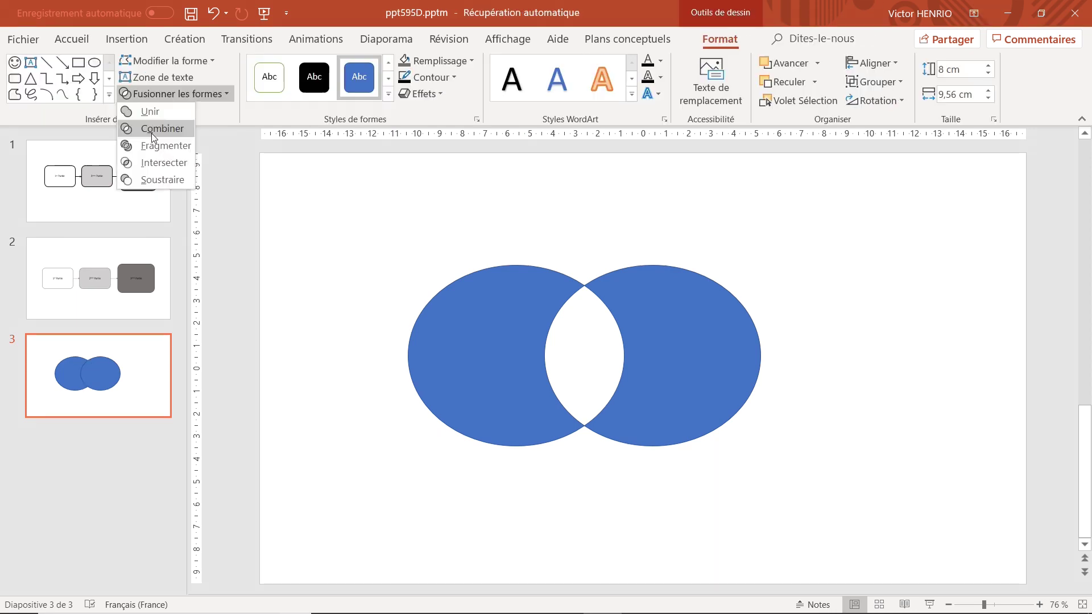